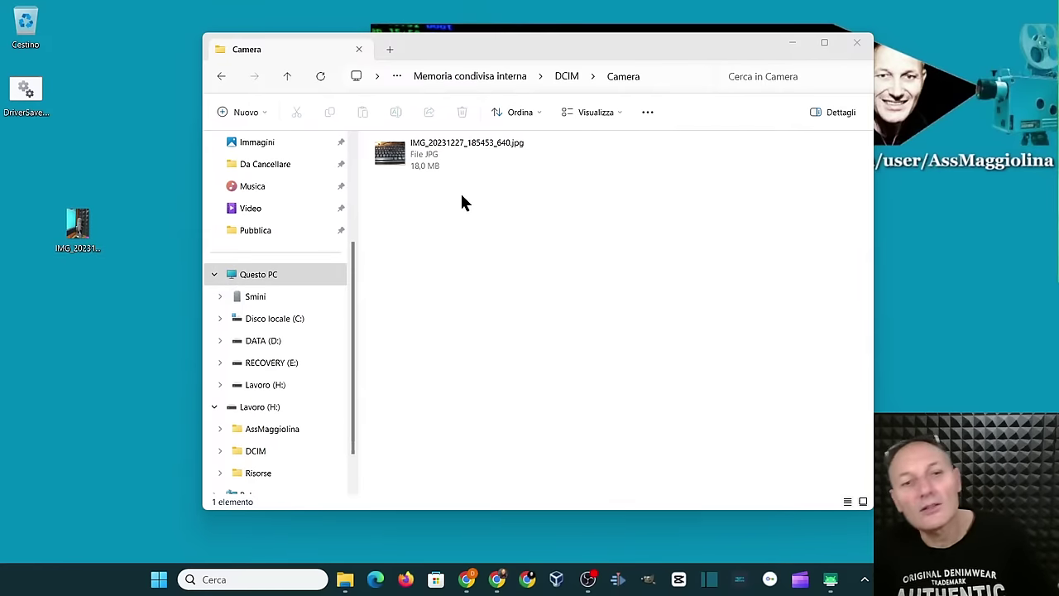
# Copy IMG_20231227_185453_640.jpg from the phone's Camera folder to the desktop
pyautogui.click(389, 158)
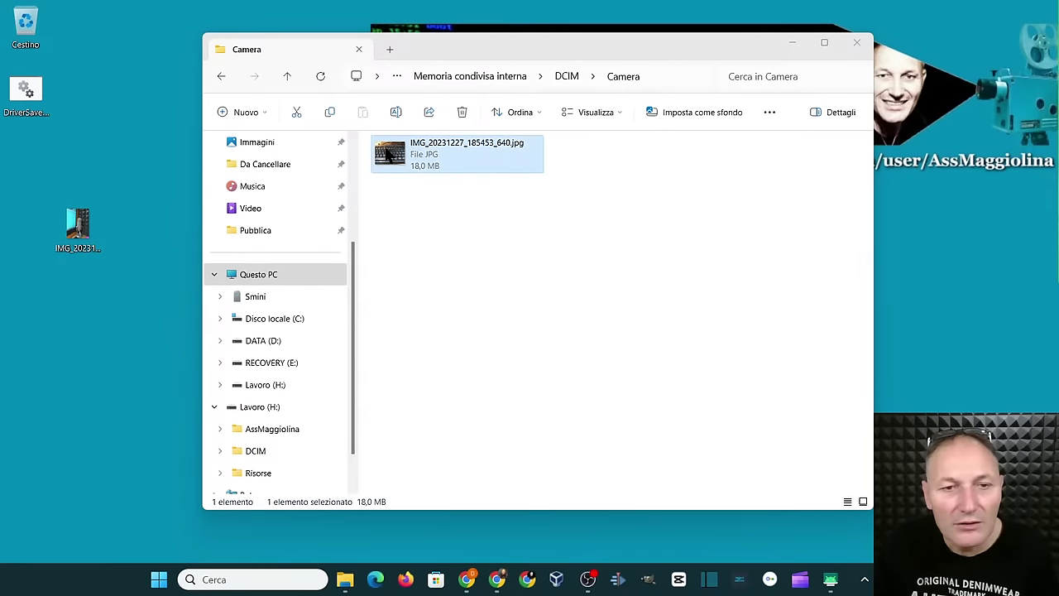
pyautogui.moveTo(389, 157); pyautogui.dragTo(134, 190)
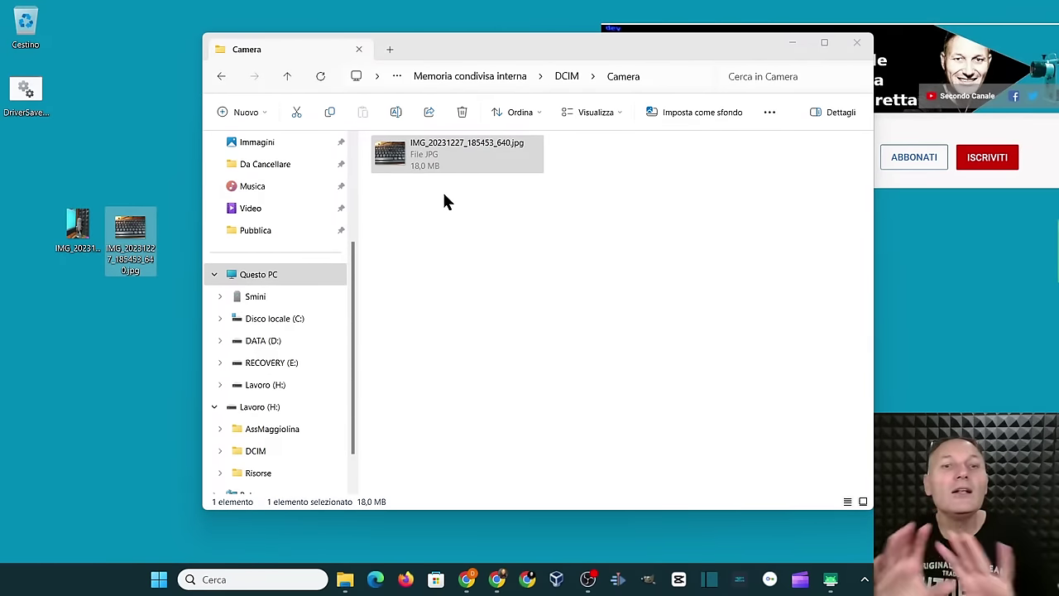
# Delete IMG_20231227_185453_640.jpg from the phone's Camera folder by moving it to the Cestino and confirm the deletion
pyautogui.click(403, 153)
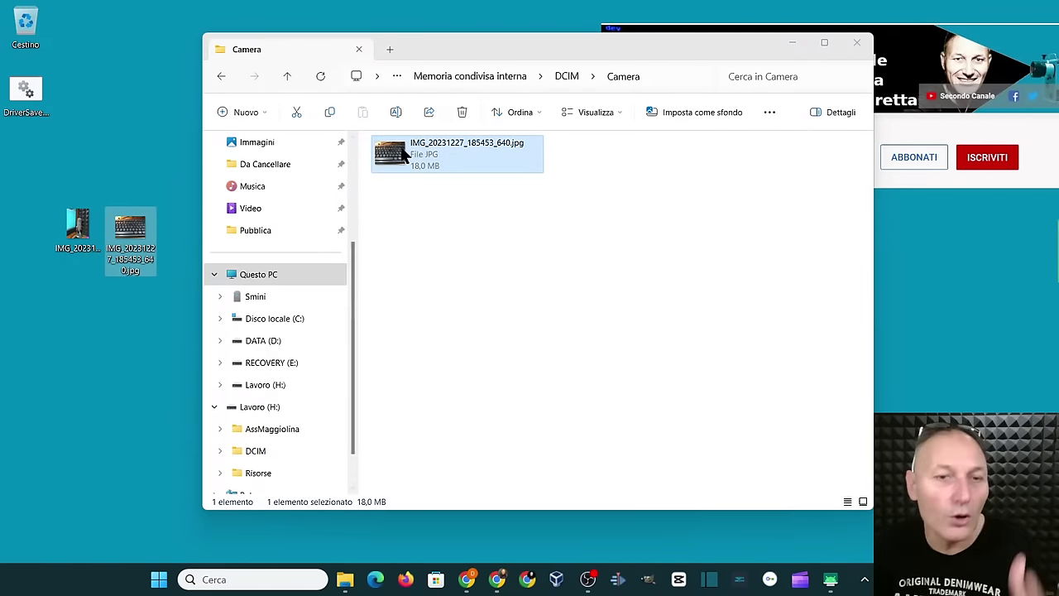
pyautogui.click(116, 239)
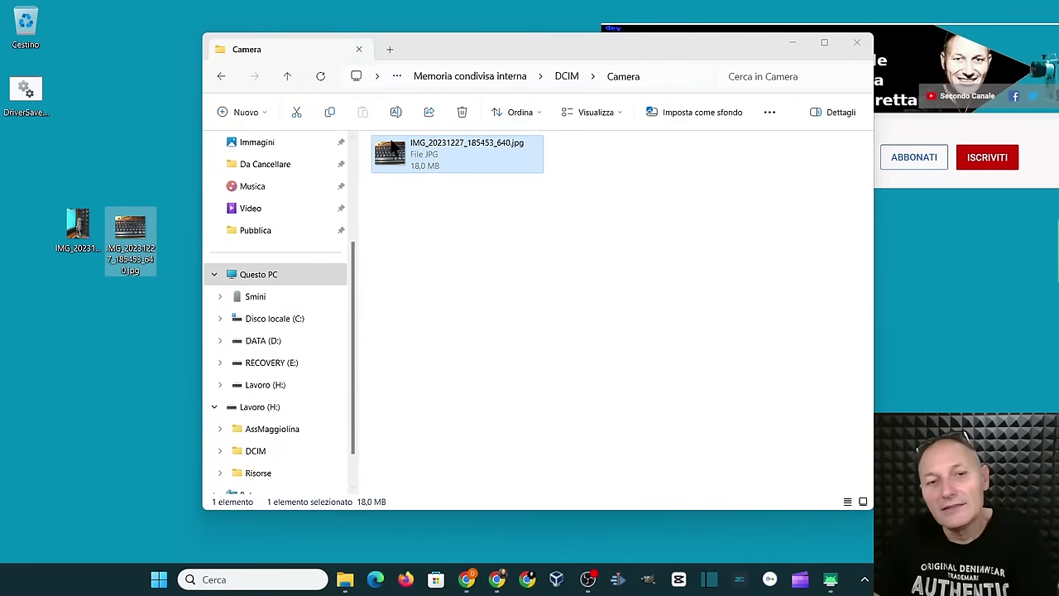
pyautogui.click(124, 236)
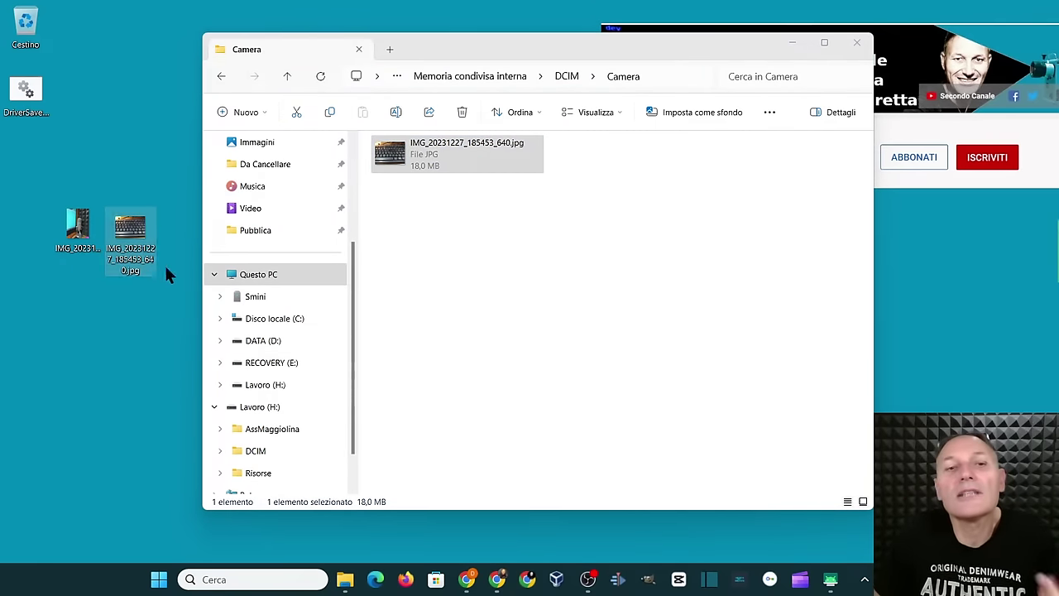
pyautogui.click(466, 165)
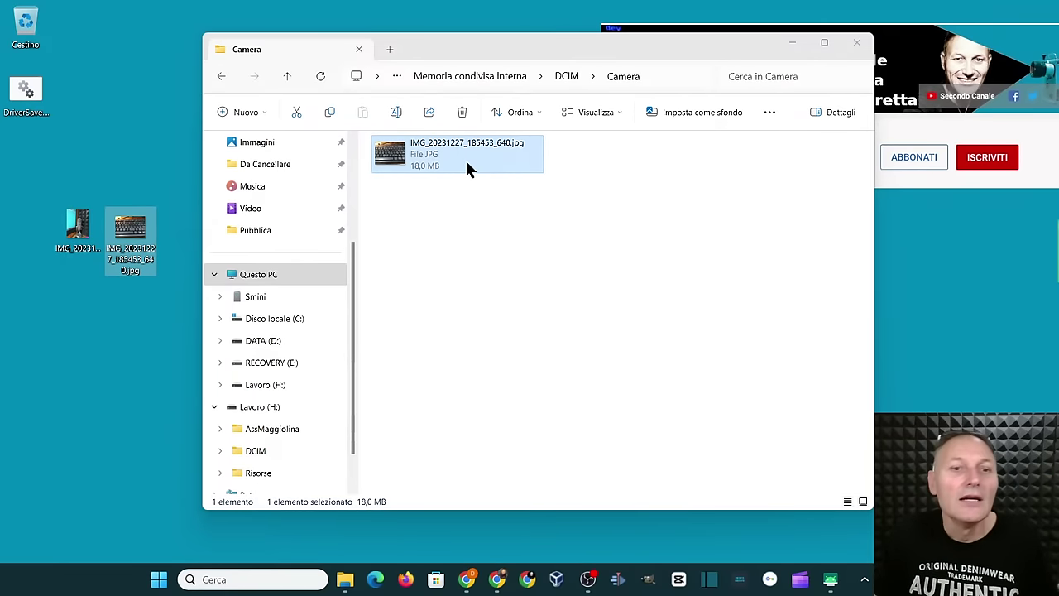
pyautogui.moveTo(447, 153); pyautogui.dragTo(25, 25)
pyautogui.click(620, 287)
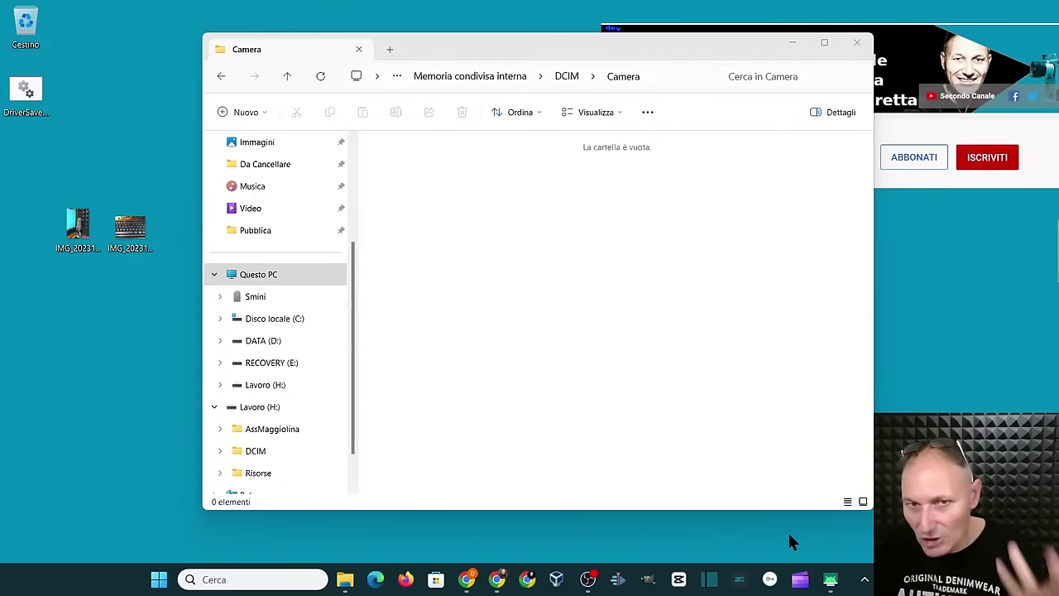
# Switch to the mirrored phone screen and check the DCIM > Camera folder in the Files app
pyautogui.click(830, 579)
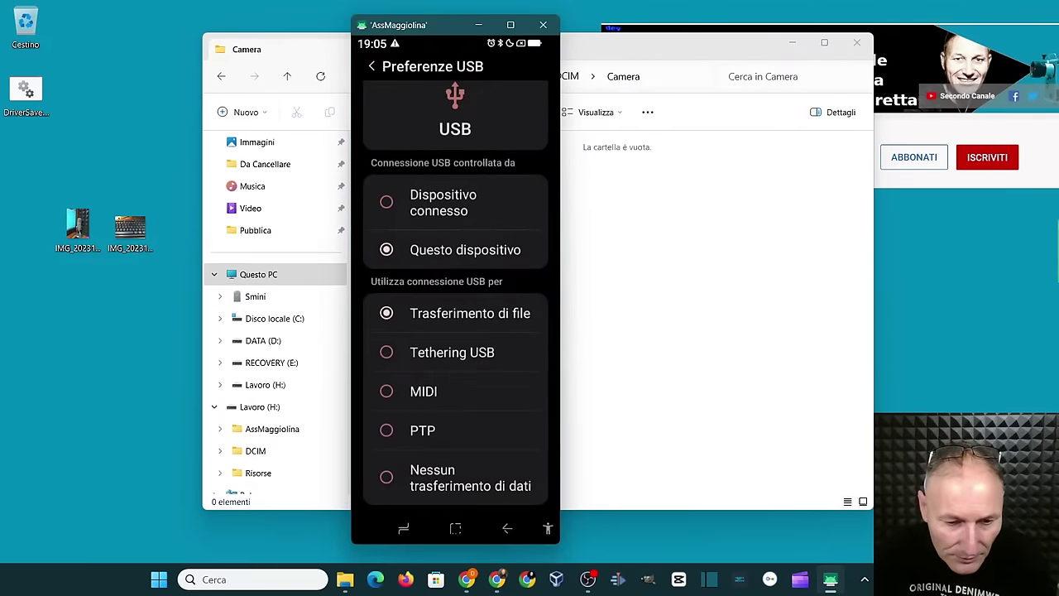
pyautogui.click(455, 529)
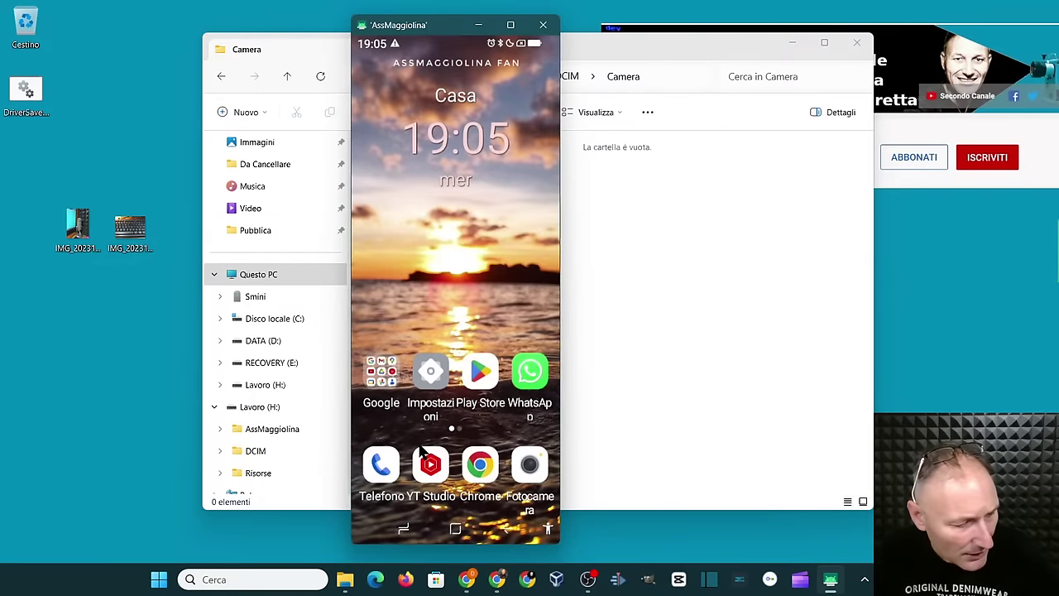
pyautogui.scroll(-2, 421, 449)
pyautogui.scroll(-10, 431, 234)
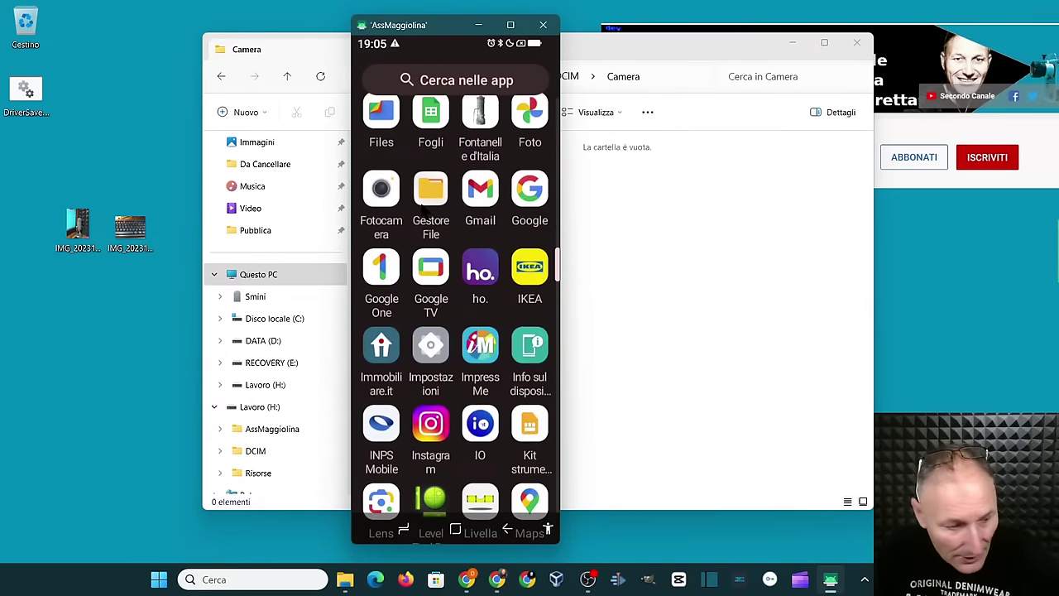
pyautogui.click(382, 115)
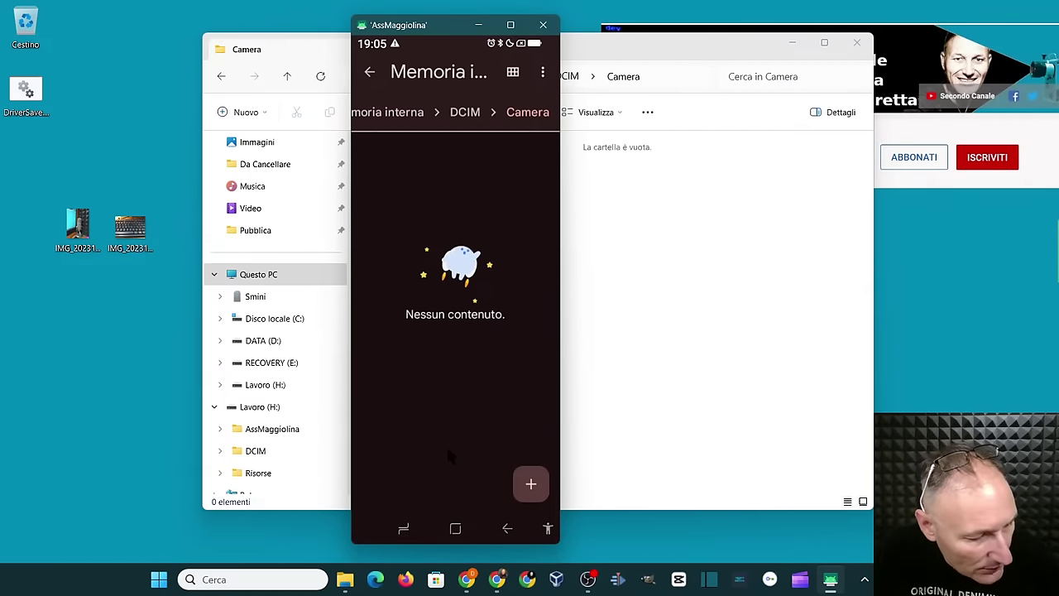
# Expand the phone's Android system notifications and open the options of the USB file transfer notification
pyautogui.hotkey('alt', 'n')
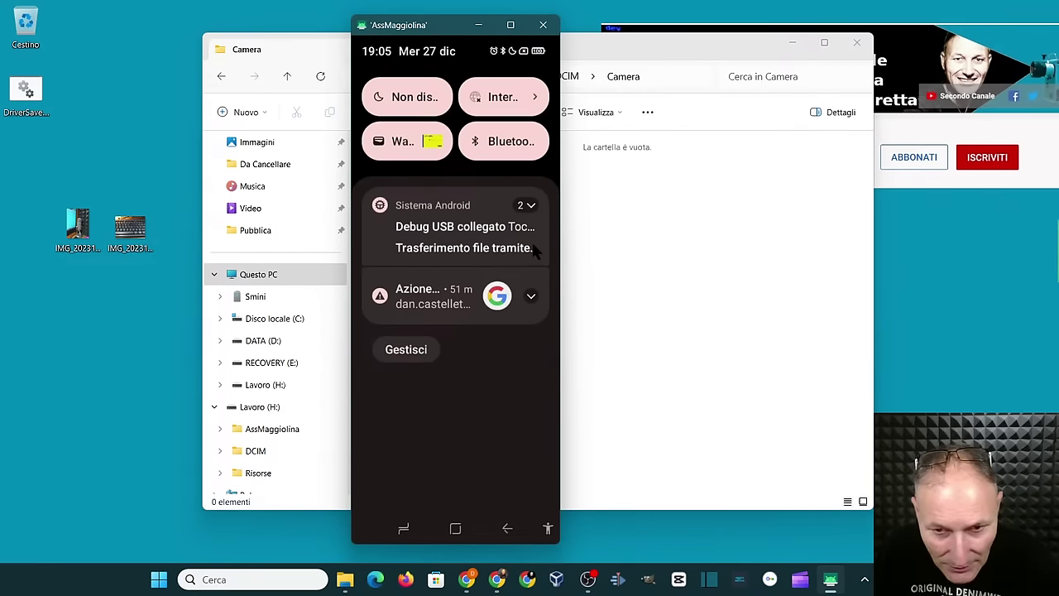
pyautogui.click(530, 208)
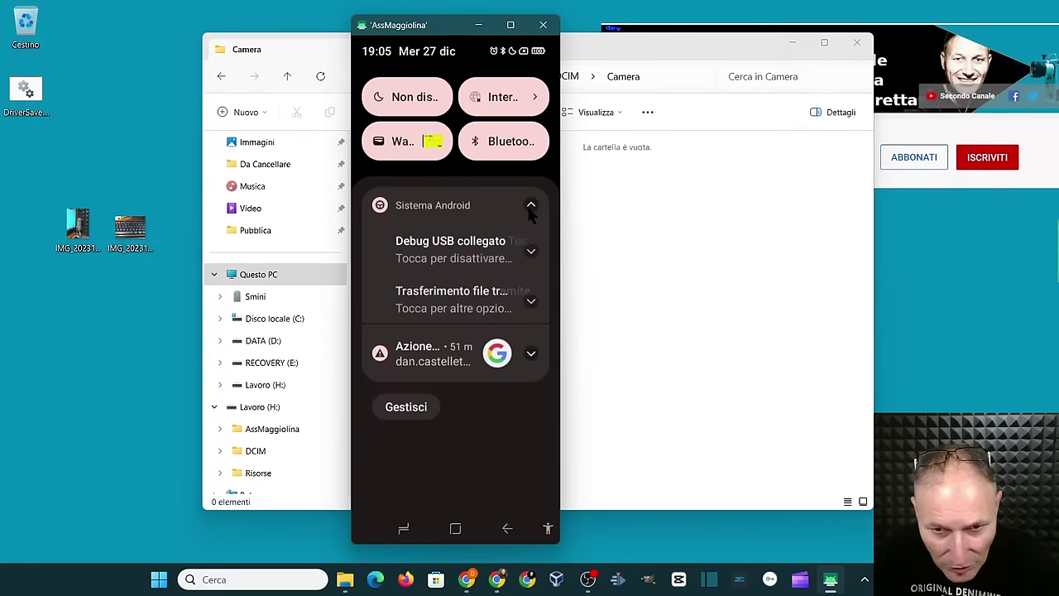
pyautogui.click(531, 309)
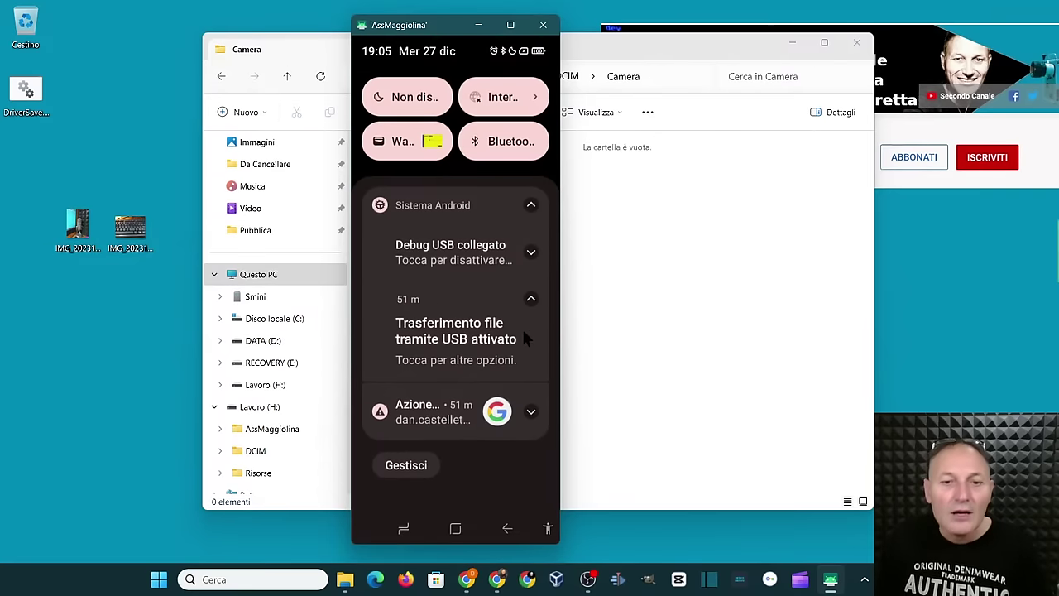
pyautogui.click(479, 344)
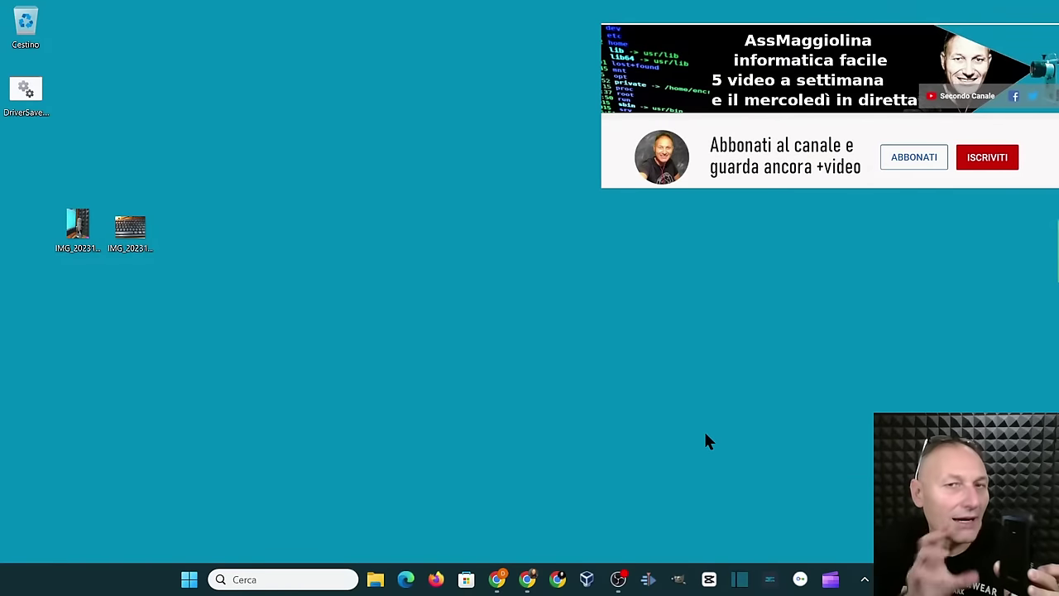
# Switch to File Explorer and browse the Smini phone's shared internal memory to the Pictures > Whatsapp folder
pyautogui.click(374, 579)
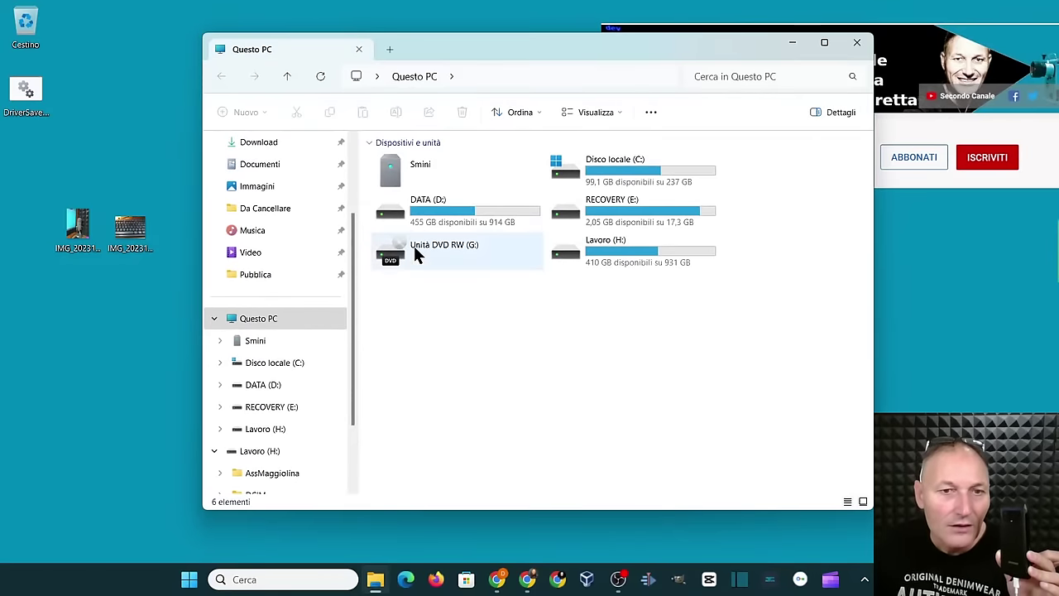
pyautogui.doubleClick(394, 175)
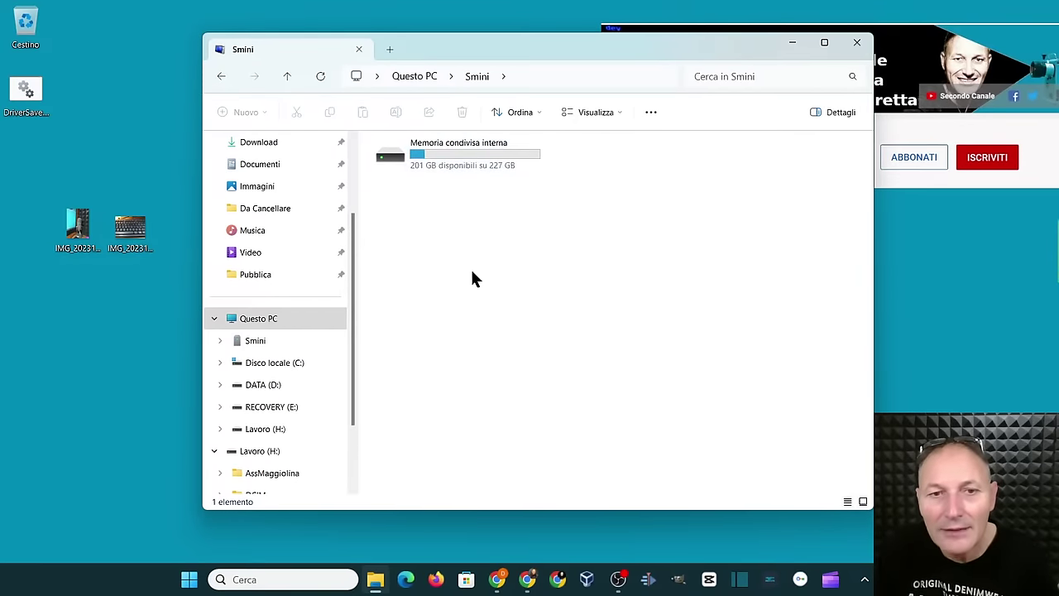
pyautogui.doubleClick(397, 161)
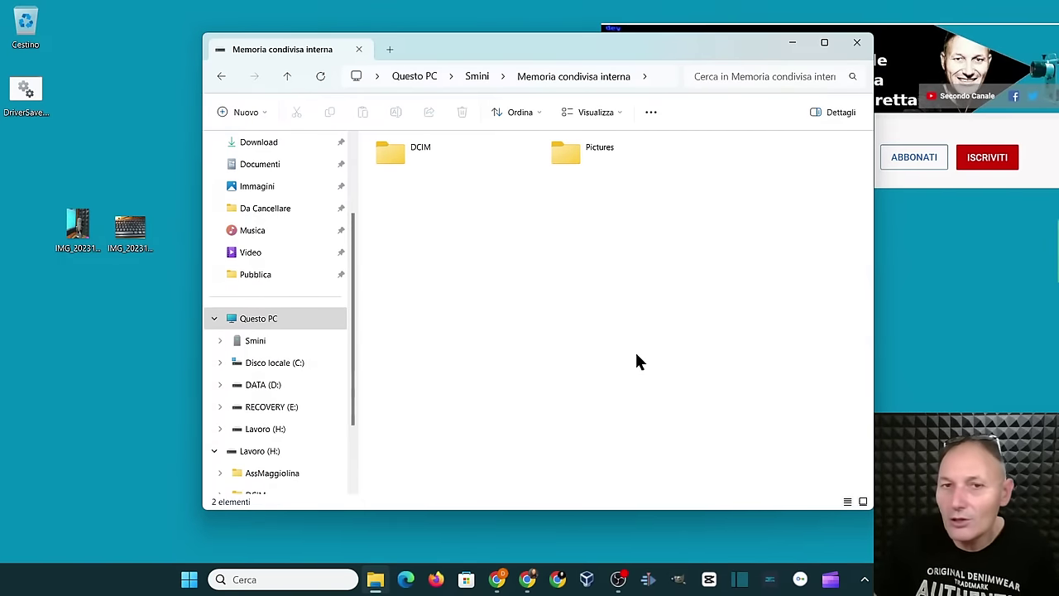
pyautogui.doubleClick(562, 154)
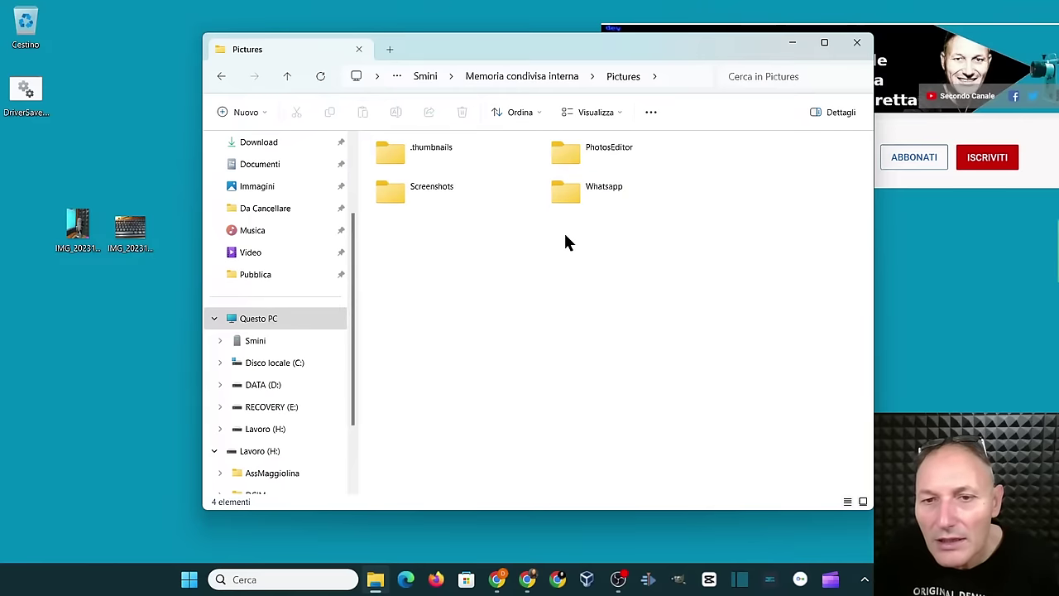
pyautogui.doubleClick(565, 198)
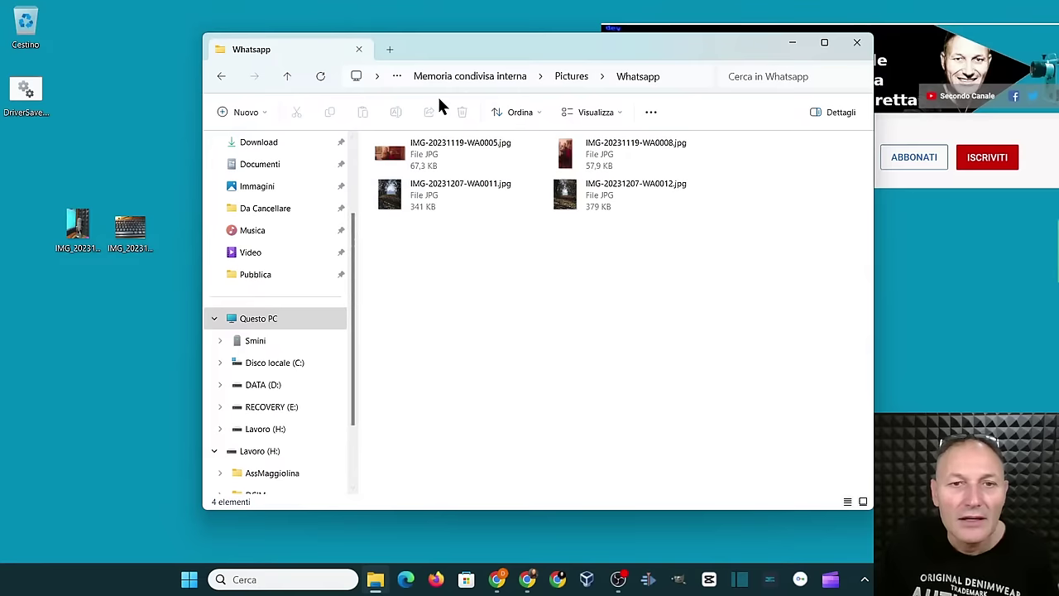
# Delete the whole Whatsapp folder from the phone's Pictures folder by moving it to the Cestino and confirm
pyautogui.click(284, 76)
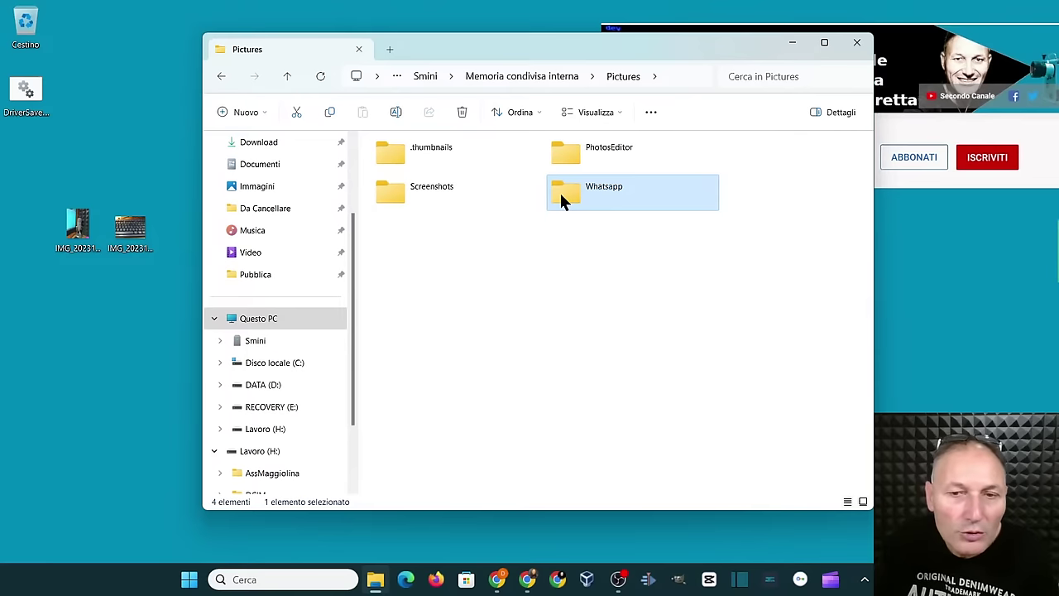
pyautogui.moveTo(560, 201); pyautogui.dragTo(25, 28)
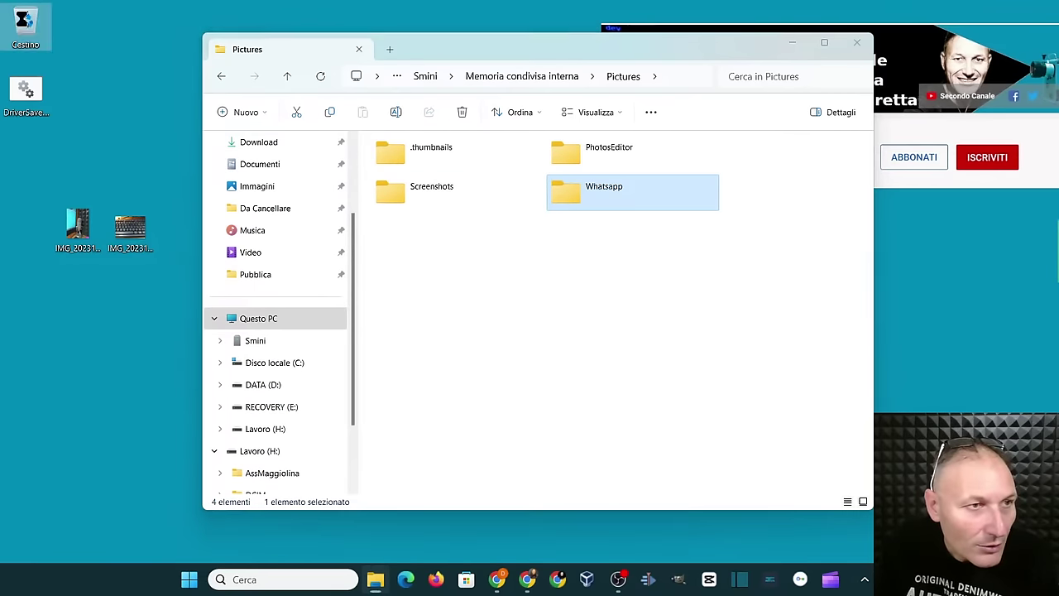
pyautogui.click(622, 286)
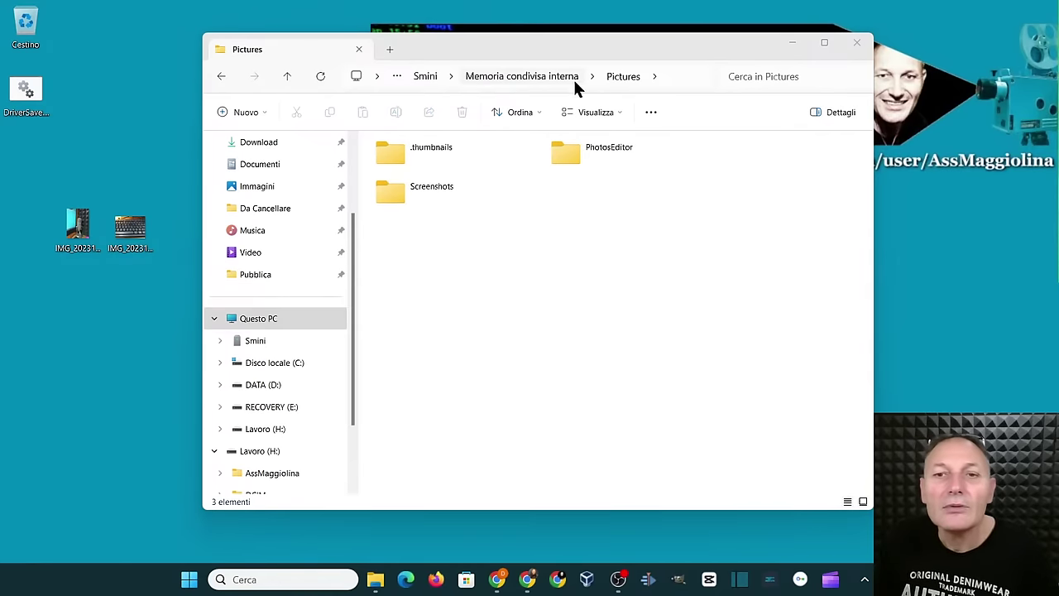
# Return to the phone's Memoria condivisa interna and open its DCIM folder
pyautogui.click(549, 75)
pyautogui.press('Escape')
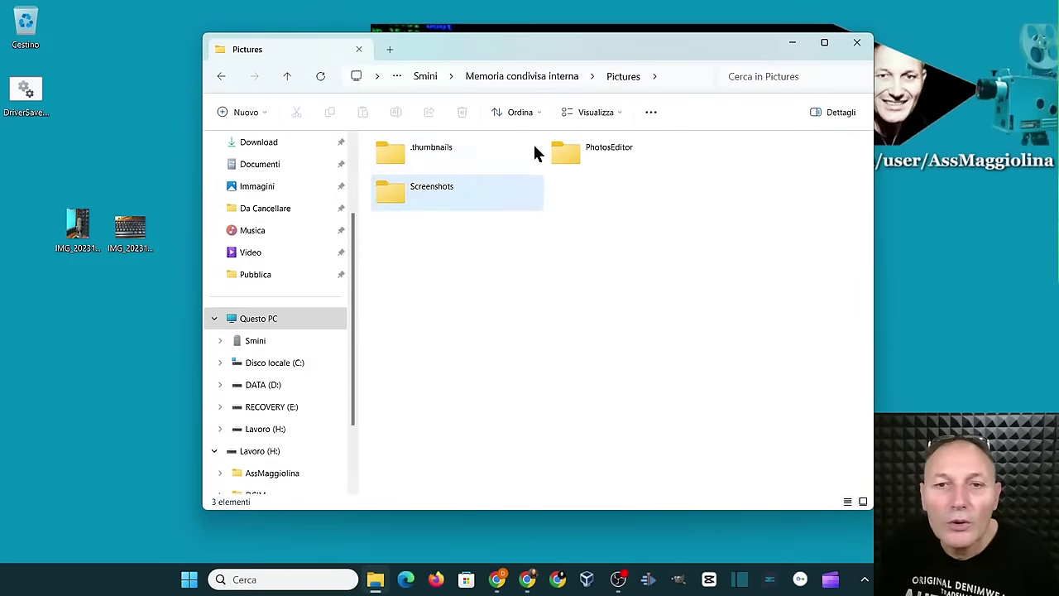
pyautogui.click(534, 76)
pyautogui.doubleClick(399, 149)
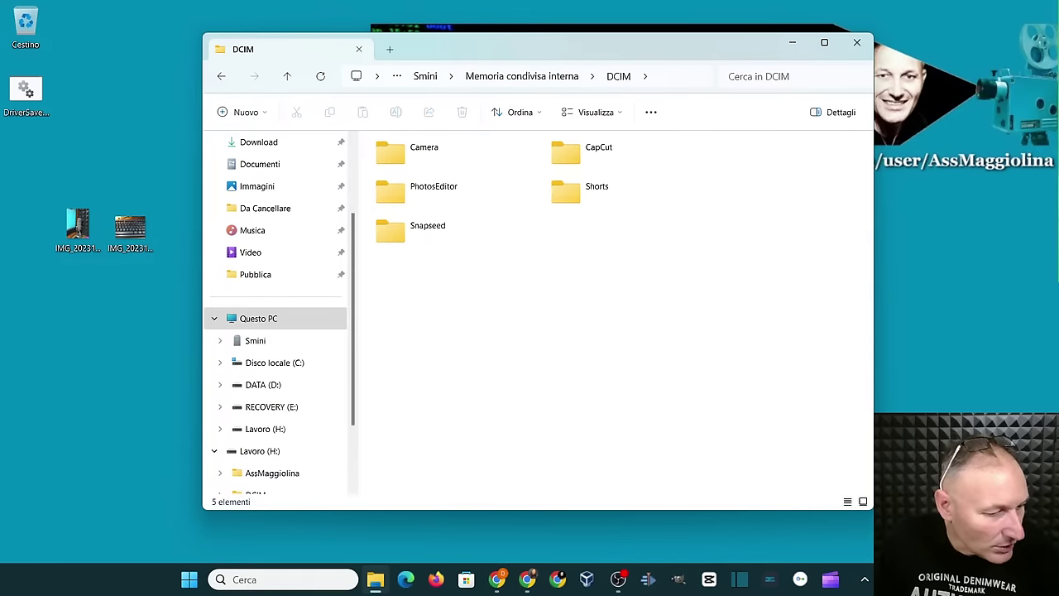
# Close the File Explorer window showing the phone's DCIM folder
pyautogui.click(527, 579)
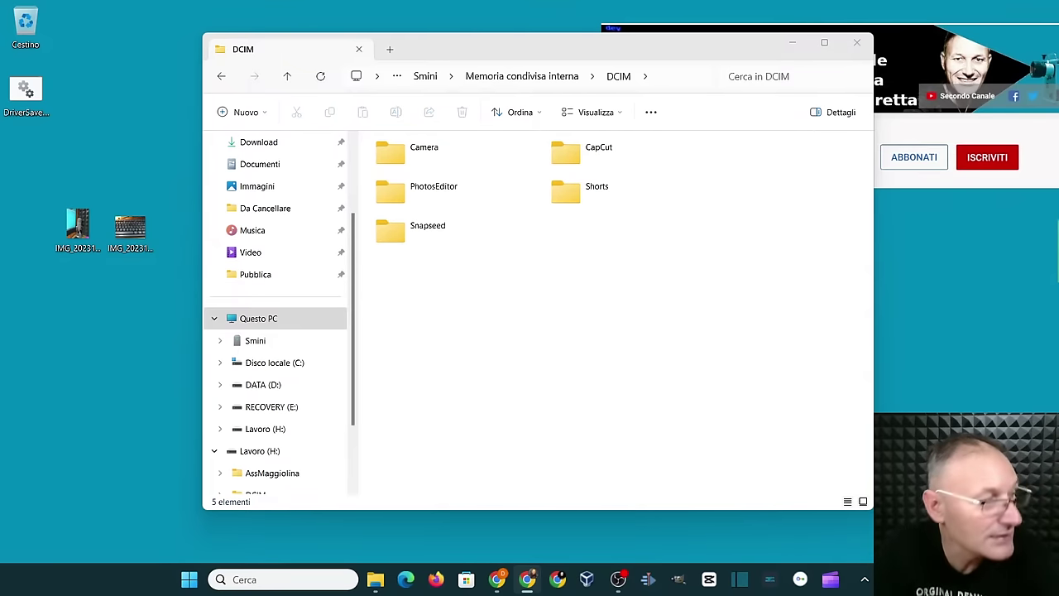
pyautogui.click(858, 46)
pyautogui.click(858, 46)
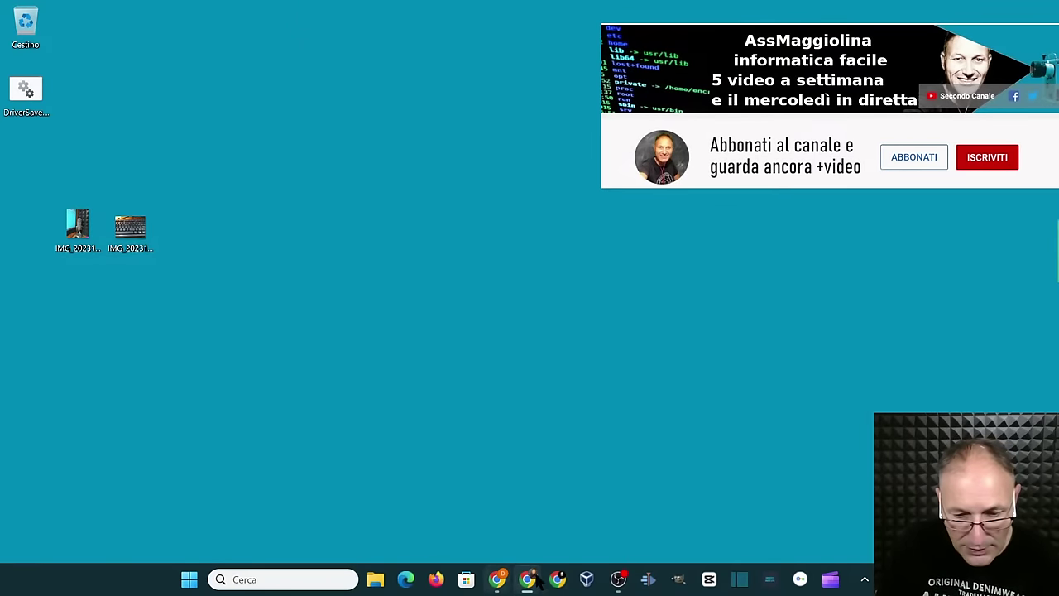
# Switch to Chrome and bring up the Amici AssMaggiolina home page
pyautogui.click(495, 579)
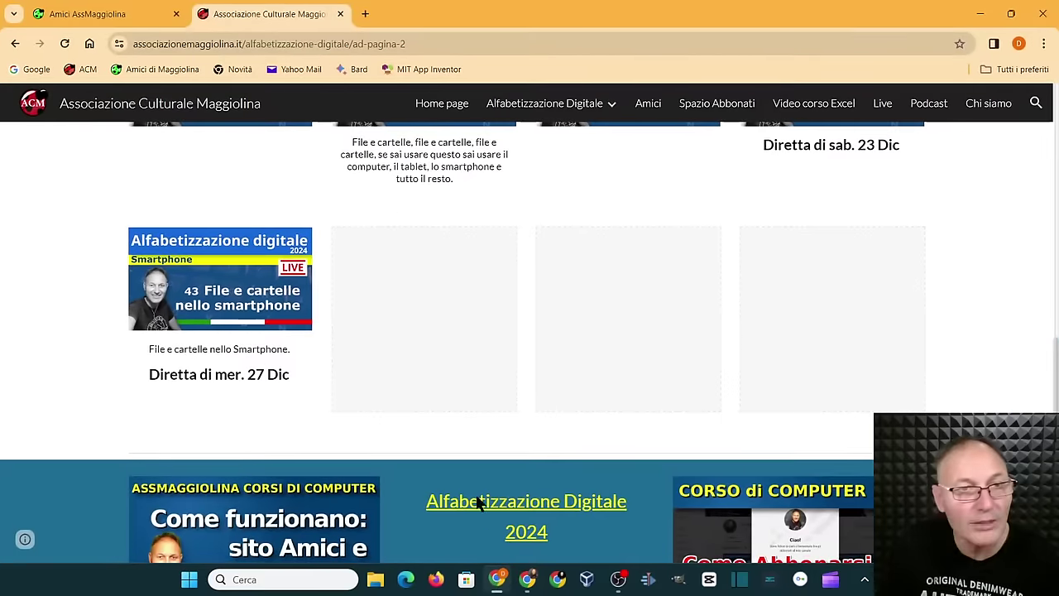
pyautogui.scroll(-1, 358, 332)
pyautogui.click(58, 15)
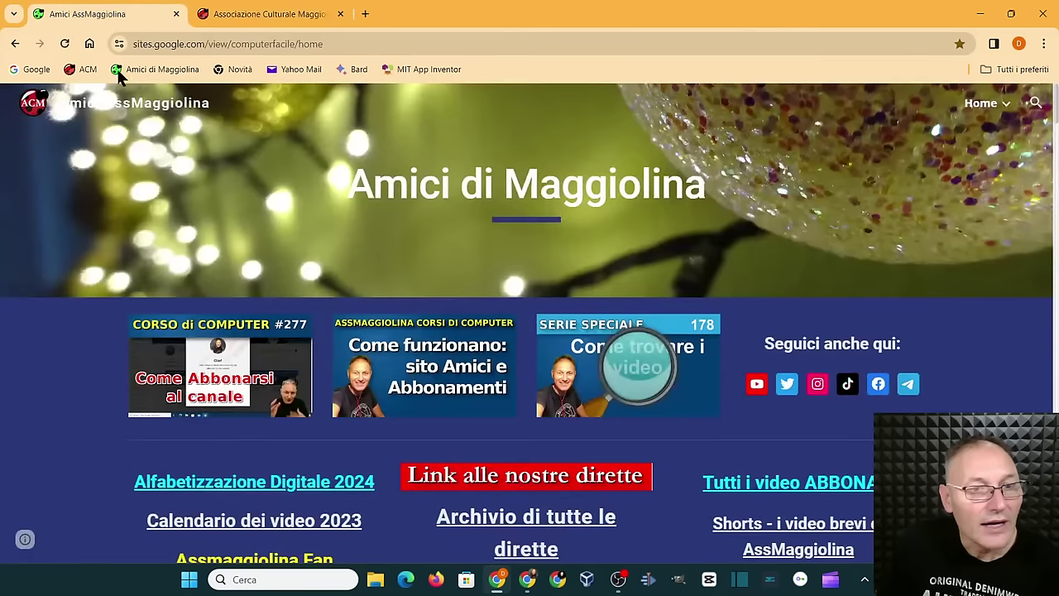
# Search the AssMaggiolina videos for the topic "sviluppatore" using the home page's video search
pyautogui.scroll(-9, 366, 248)
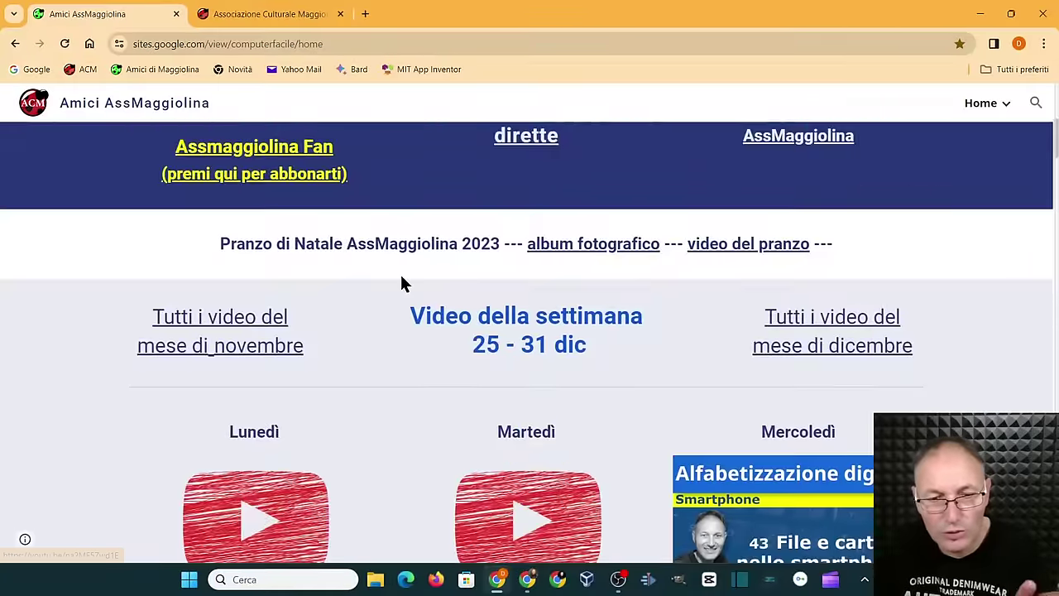
pyautogui.scroll(-10, 402, 283)
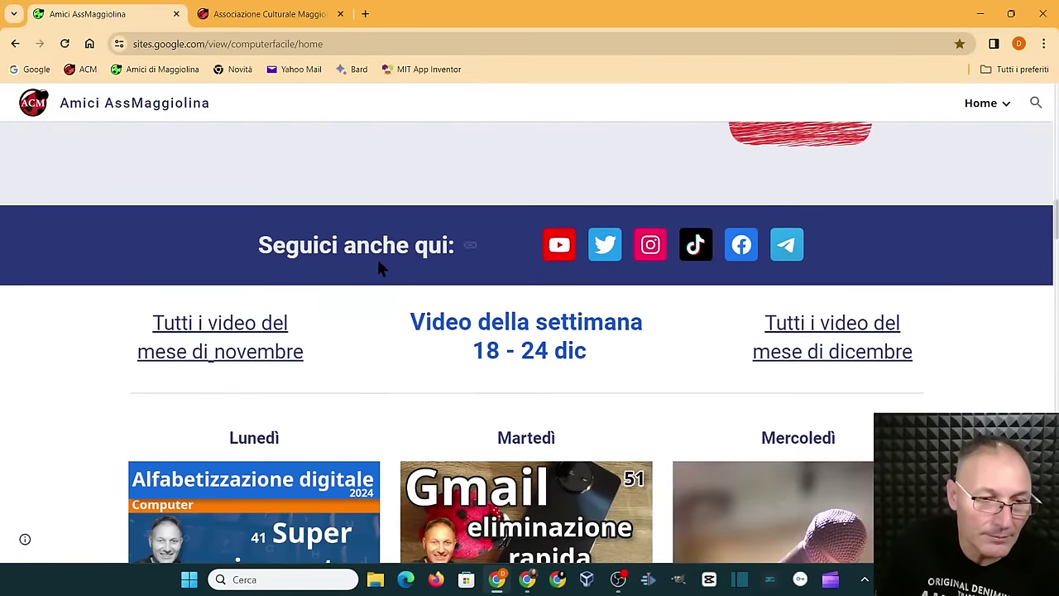
pyautogui.scroll(-10, 378, 266)
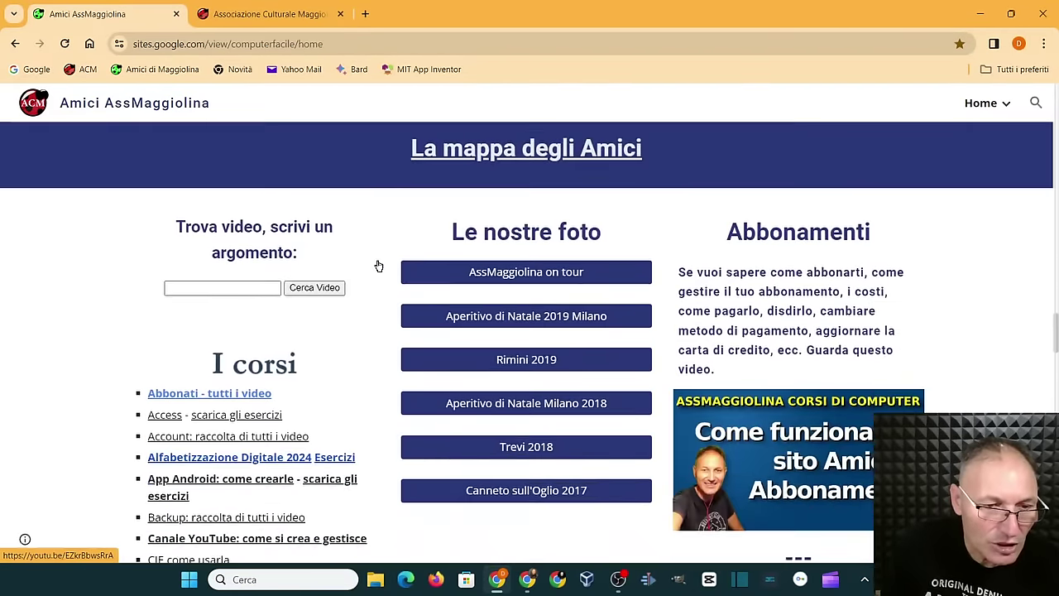
pyautogui.scroll(-1, 378, 266)
pyautogui.click(217, 188)
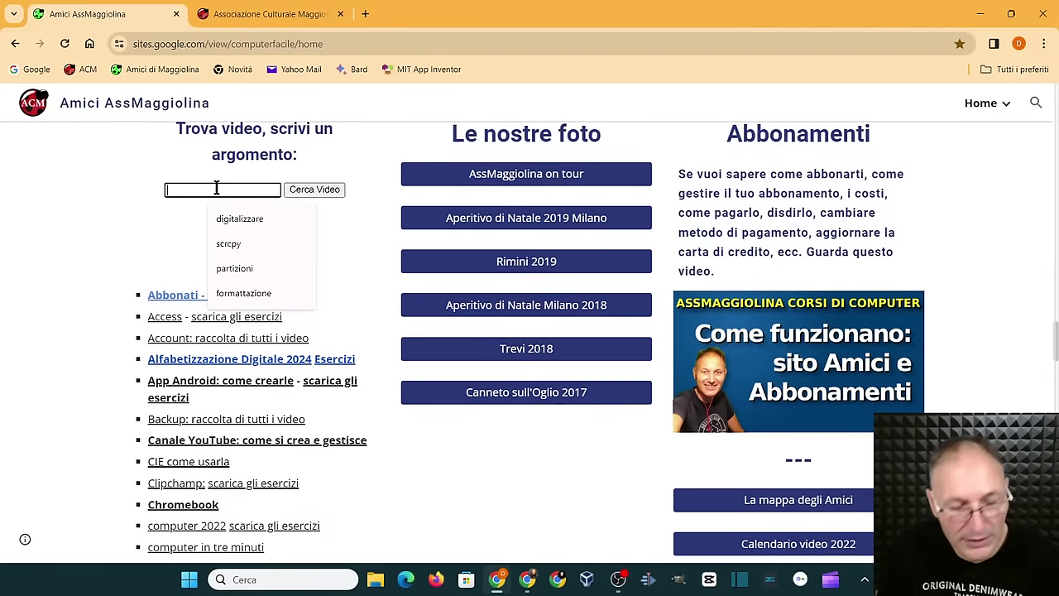
pyautogui.write('svilu')
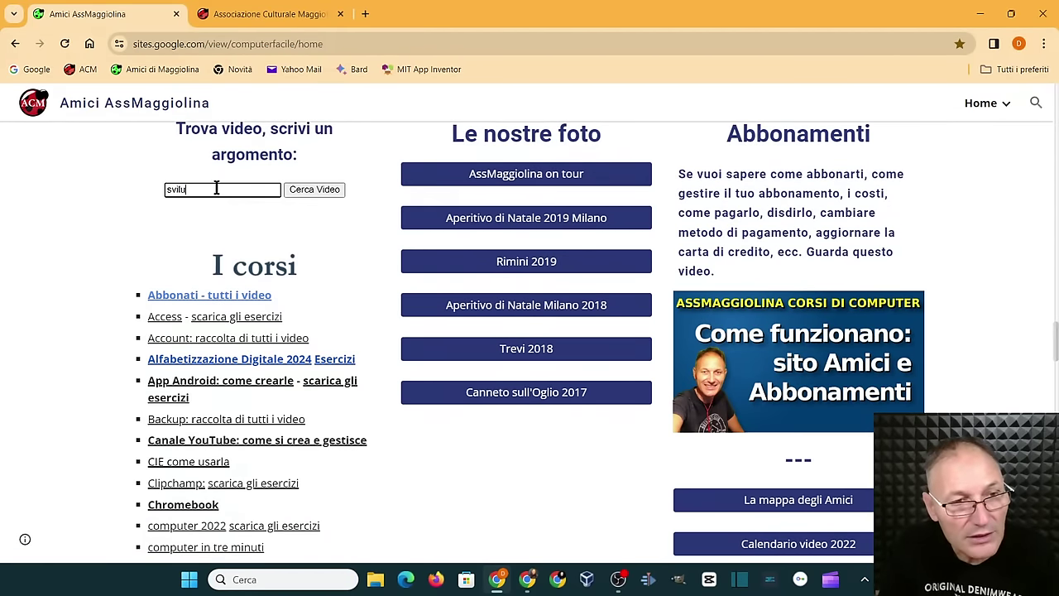
pyautogui.write('ppatore')
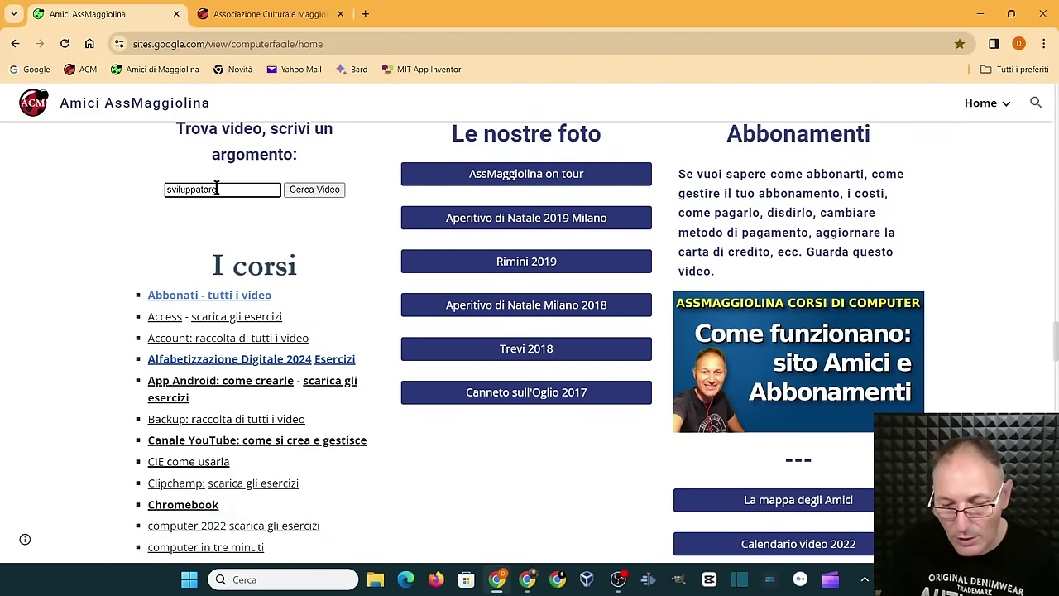
pyautogui.press('Return')
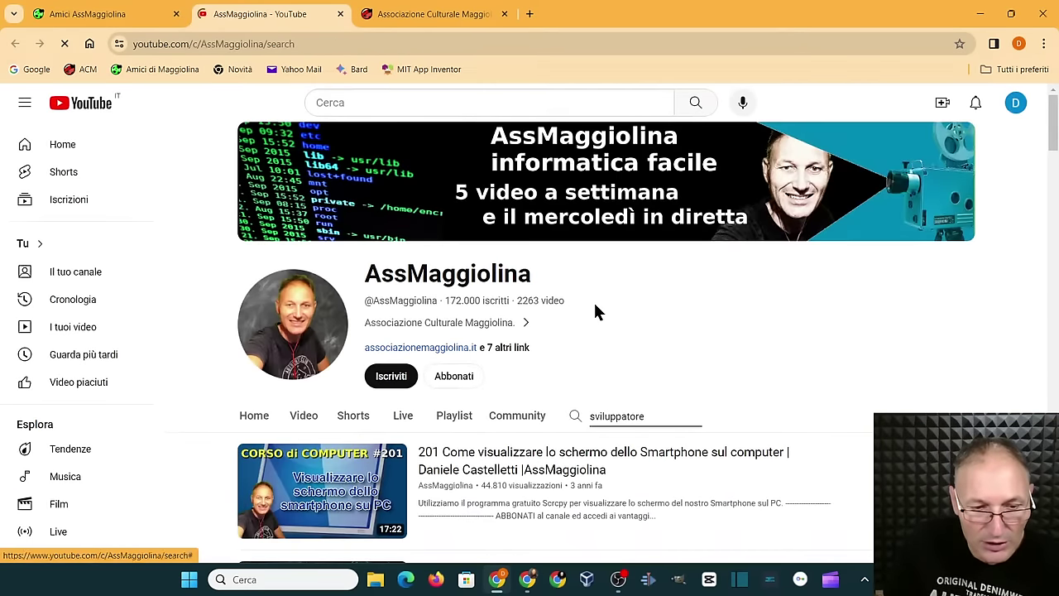
# Look through the channel's search results for videos that cover the smartphone's developer options
pyautogui.scroll(-2, 606, 297)
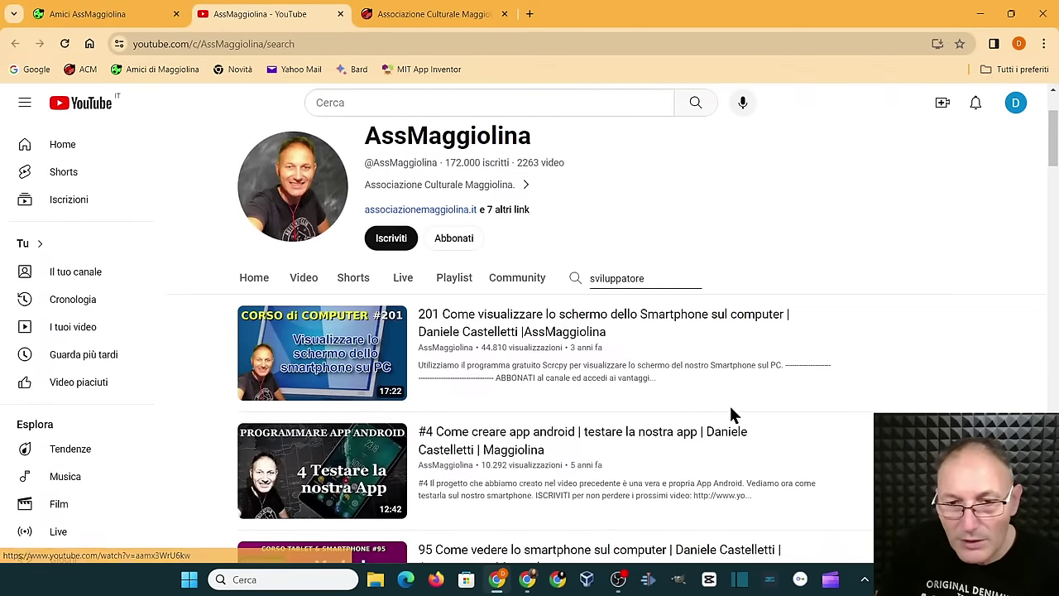
pyautogui.scroll(-1, 697, 368)
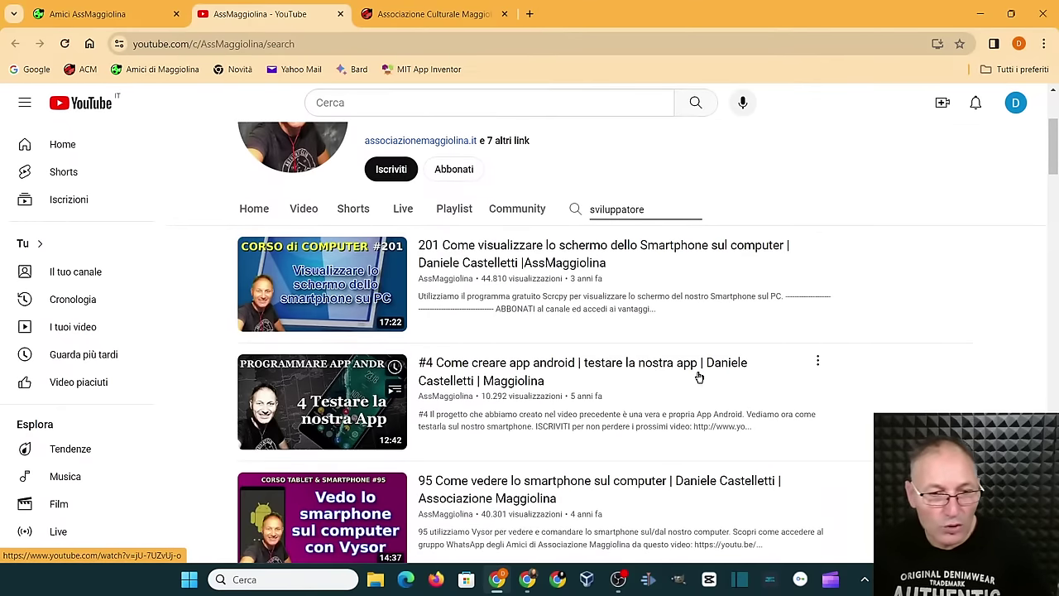
pyautogui.scroll(-2, 489, 378)
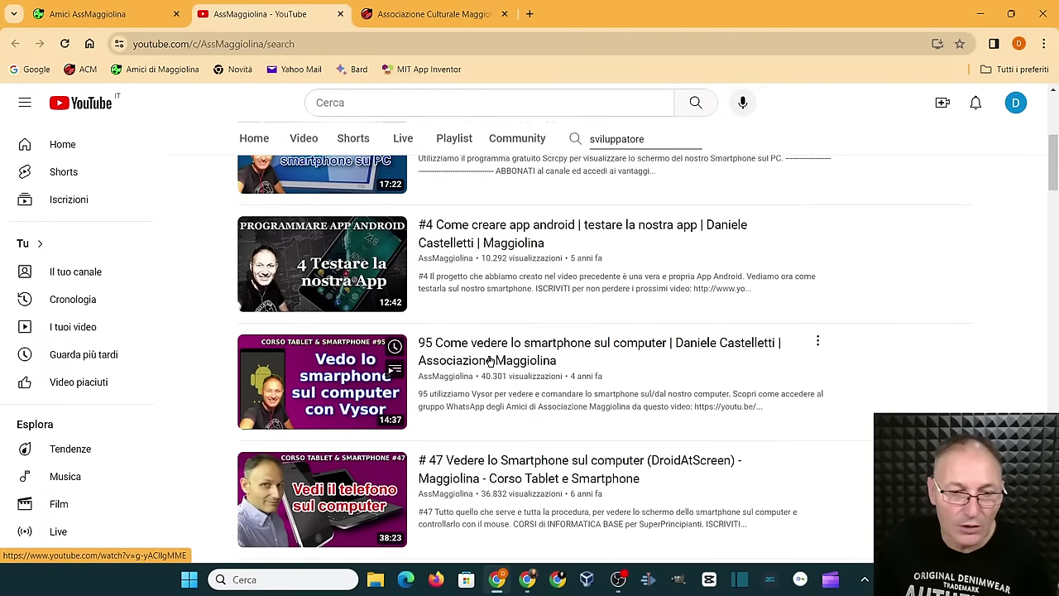
pyautogui.scroll(-1, 488, 360)
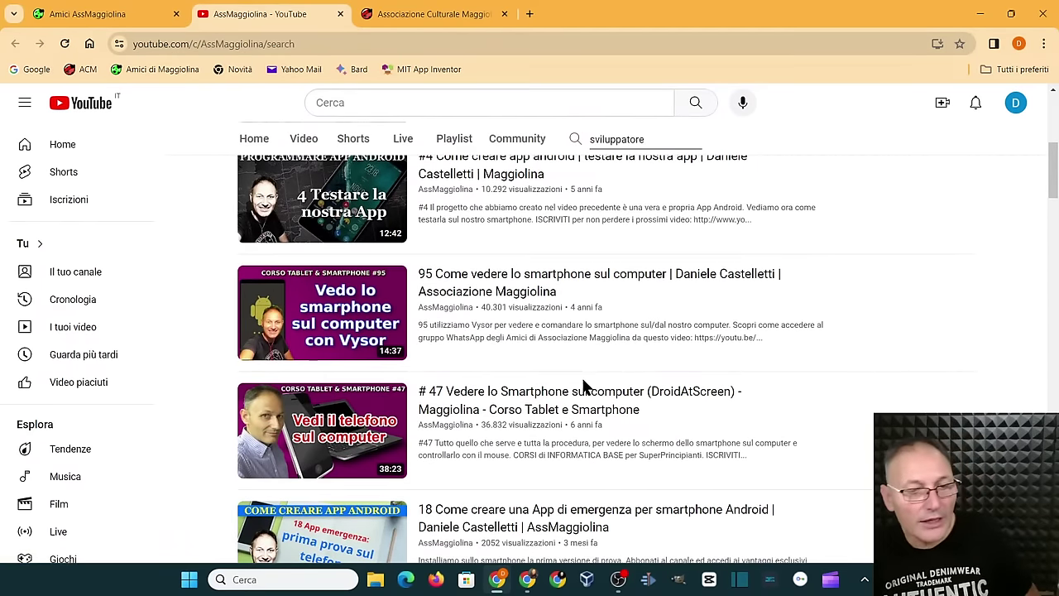
pyautogui.scroll(-1, 569, 386)
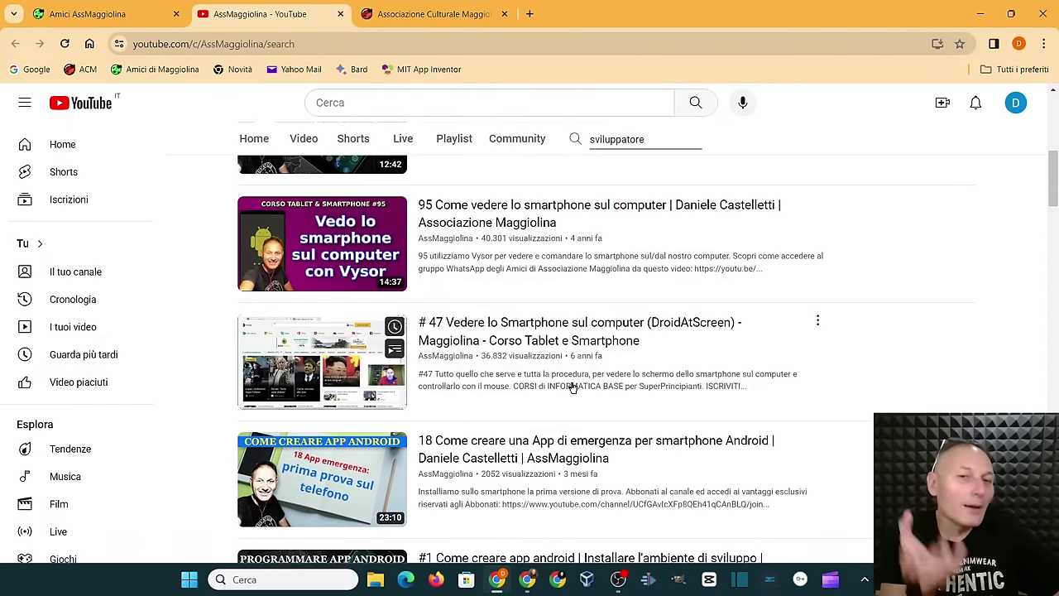
pyautogui.scroll(5, 794, 302)
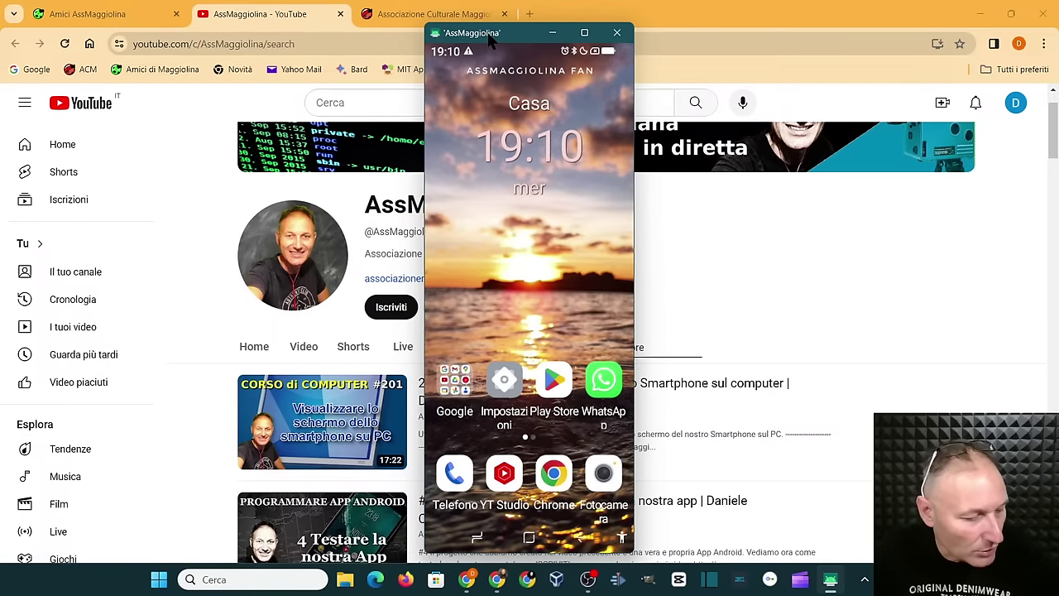
# In the mirrored phone's Impostazioni, search for "opzioni" and open Opzioni sviluppatore
pyautogui.click(501, 378)
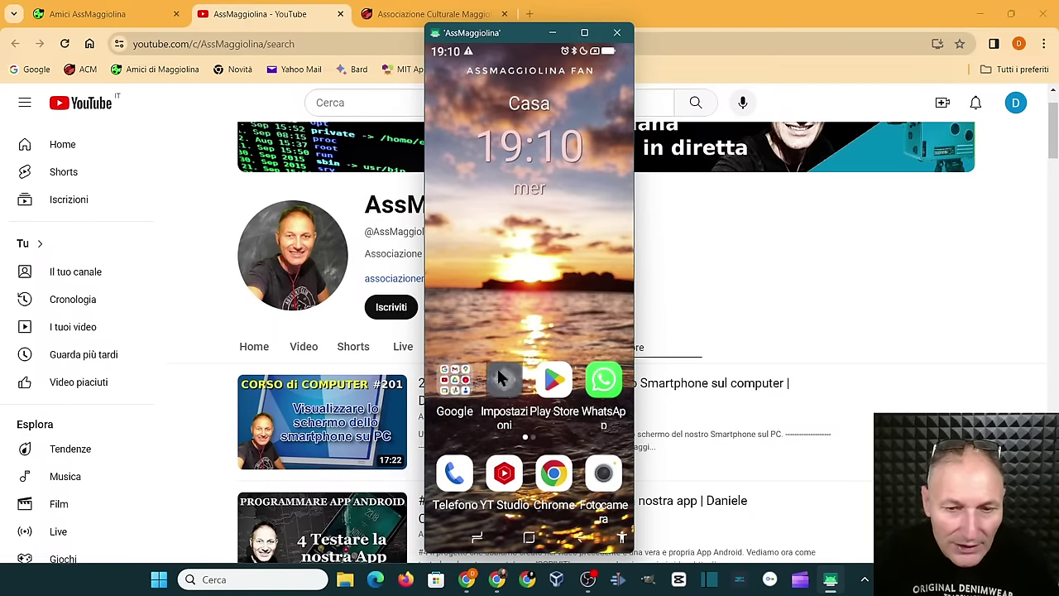
pyautogui.click(511, 136)
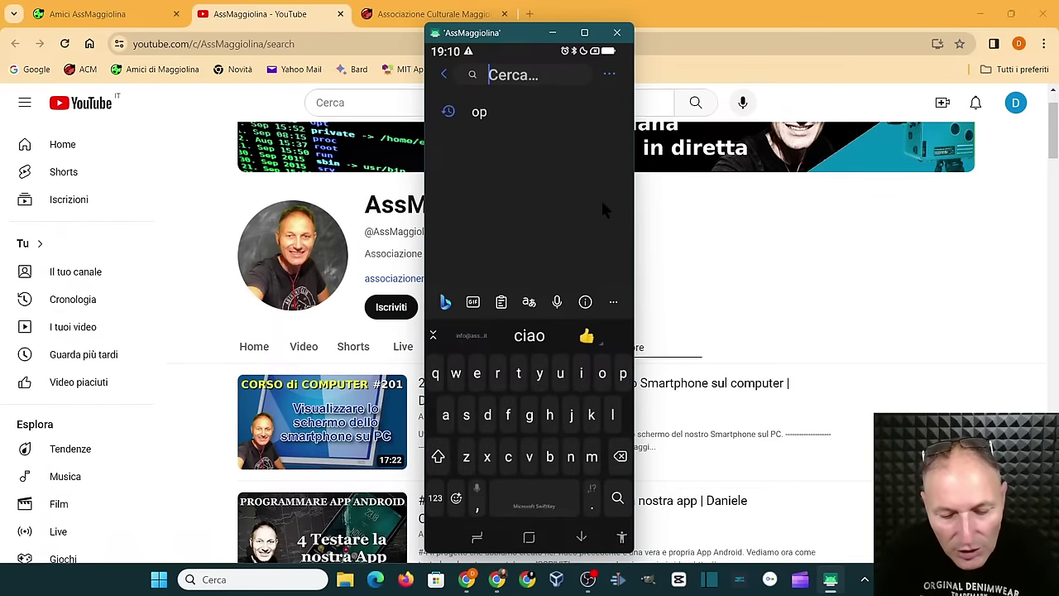
pyautogui.write('op')
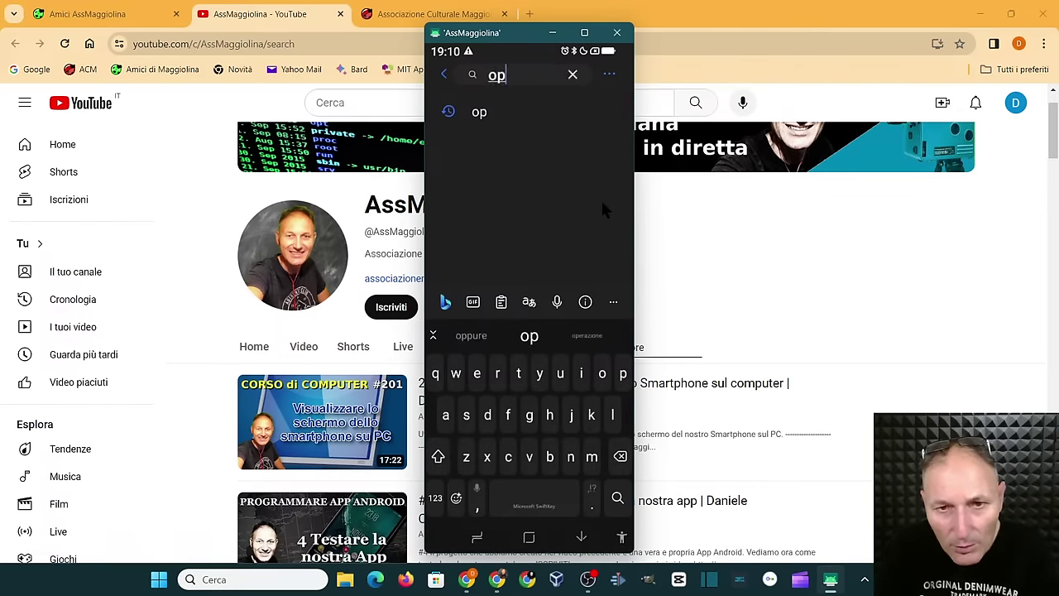
pyautogui.write('zioni')
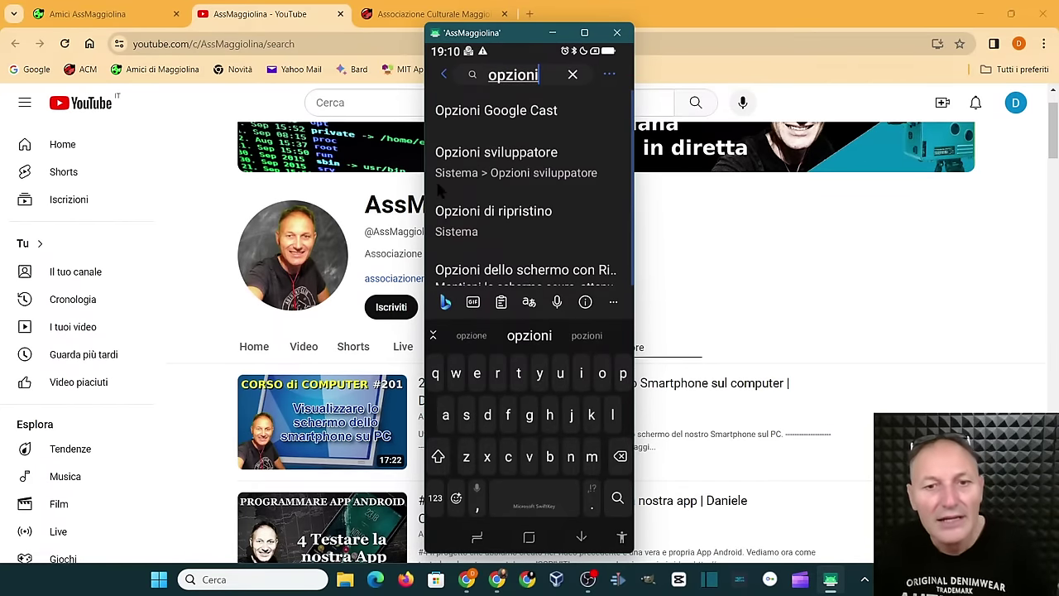
pyautogui.click(473, 163)
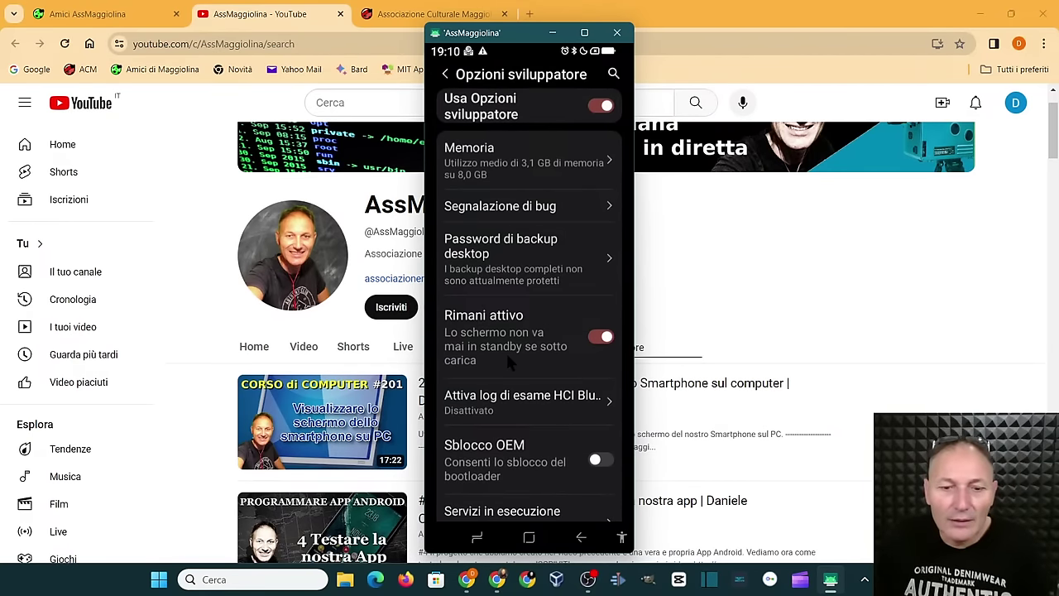
# Look through the general and Debug settings in Opzioni sviluppatore, from Rimani attivo through Debug USB to Frequenza aggiornamento
pyautogui.scroll(-3, 505, 354)
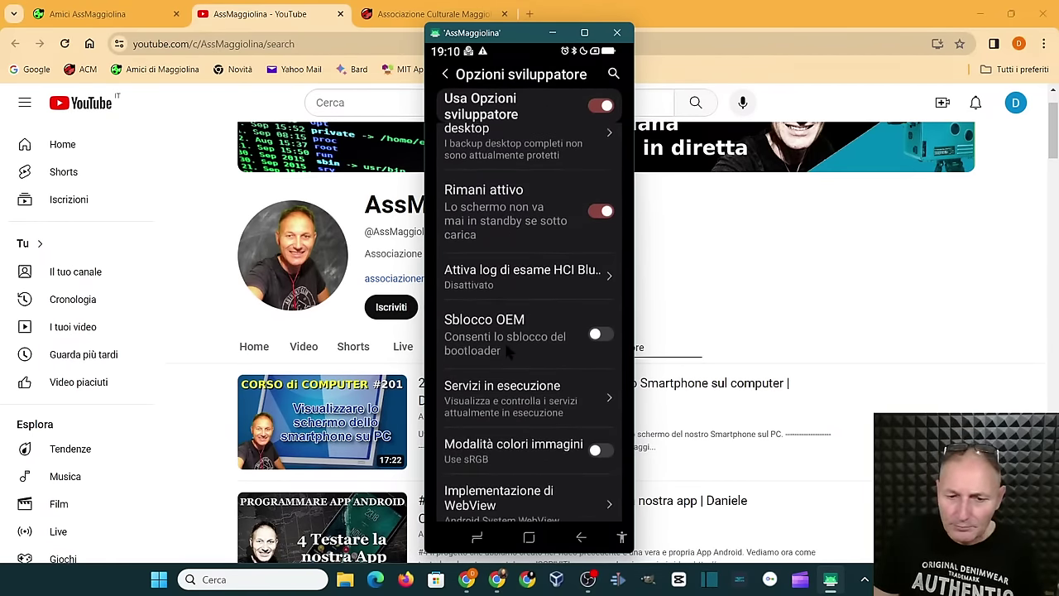
pyautogui.scroll(-5, 505, 350)
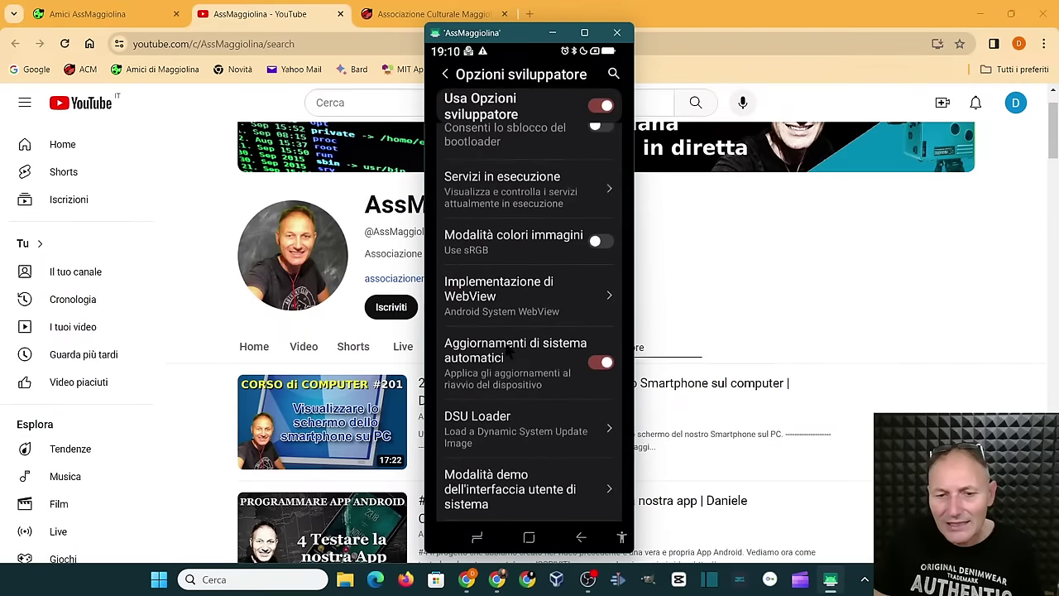
pyautogui.scroll(-2, 511, 349)
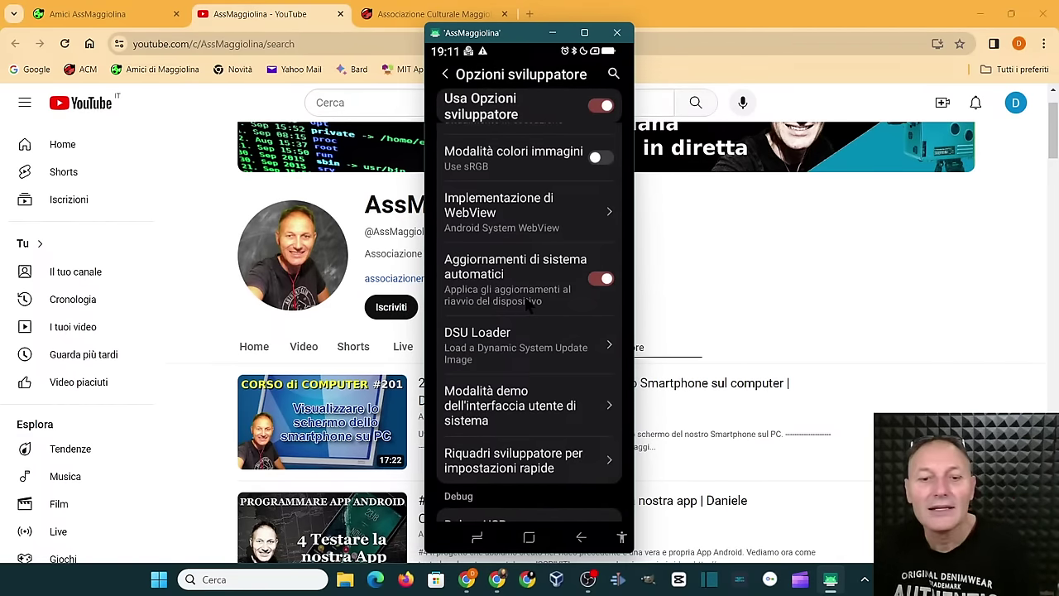
pyautogui.scroll(-4, 528, 304)
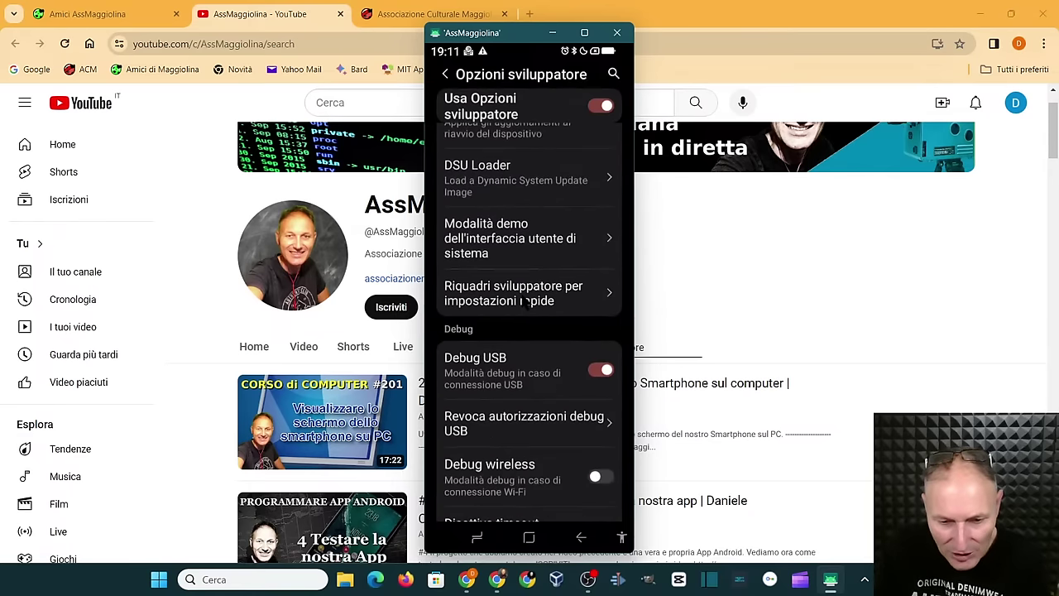
pyautogui.scroll(-3, 526, 303)
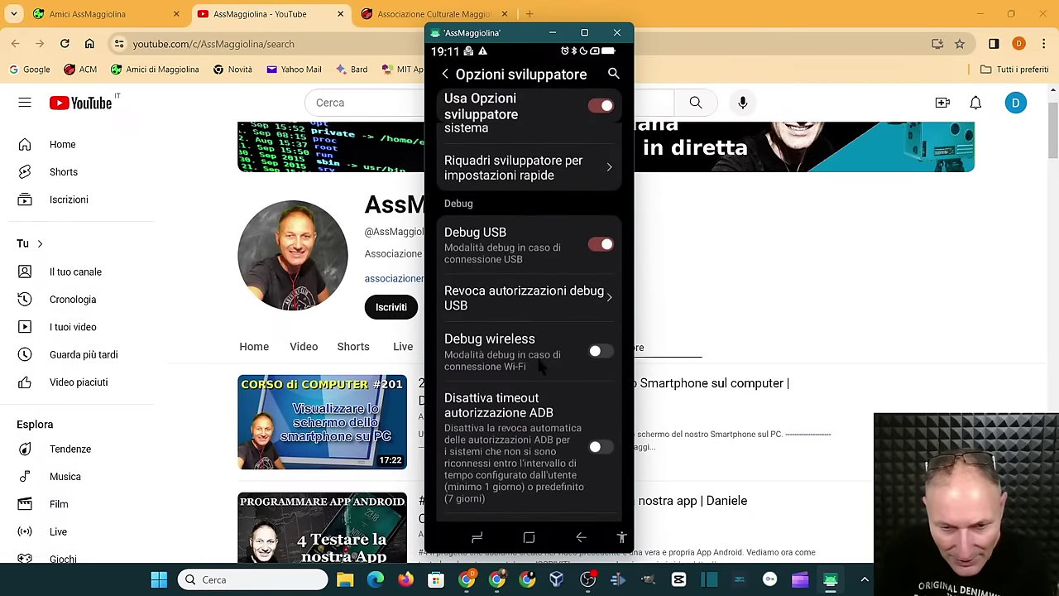
pyautogui.scroll(-3, 539, 365)
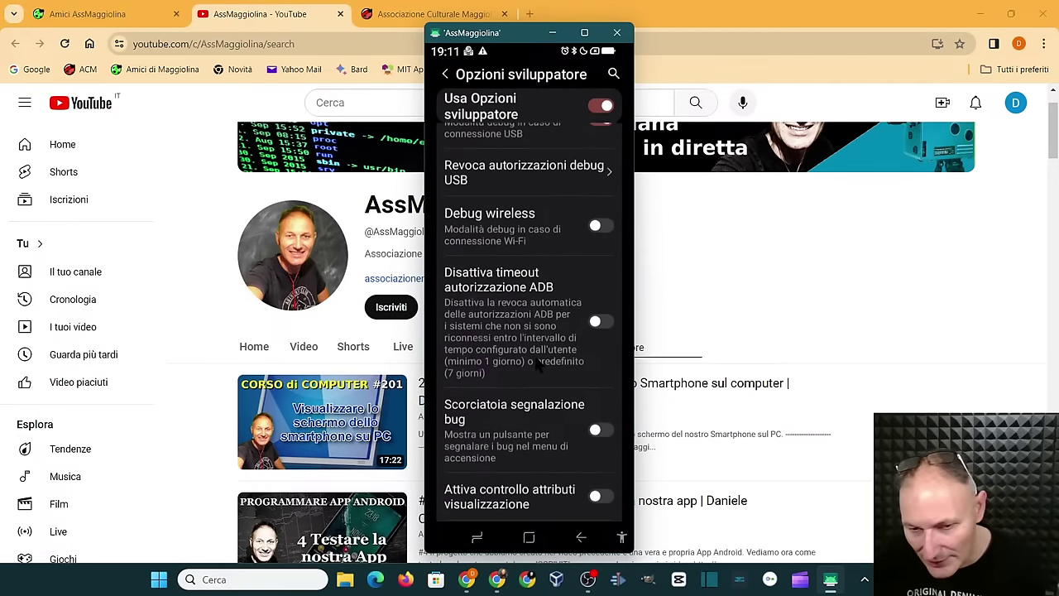
pyautogui.scroll(-3, 538, 366)
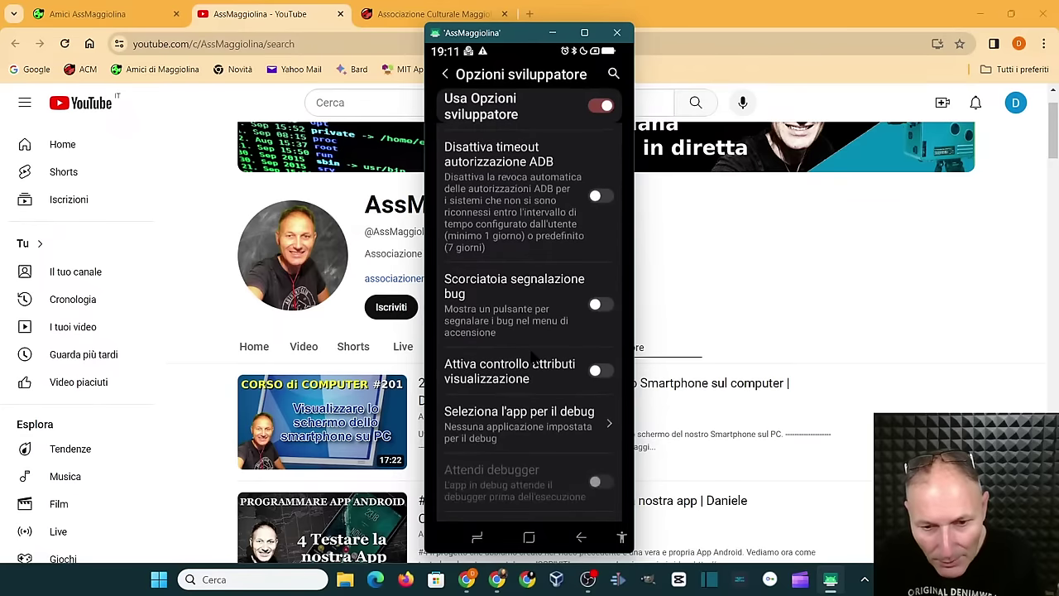
pyautogui.scroll(-5, 531, 376)
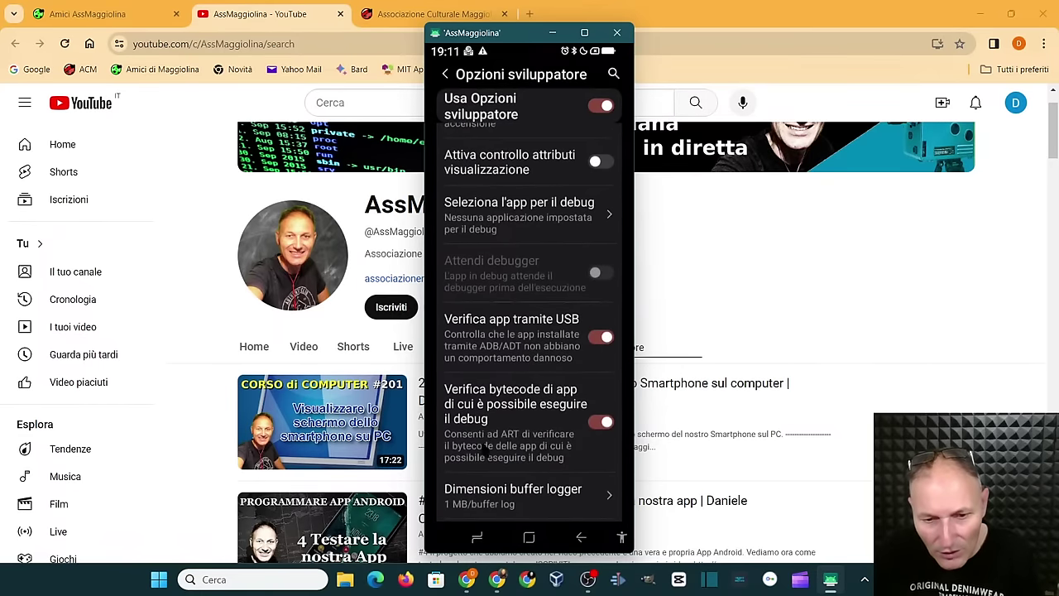
pyautogui.scroll(-4, 497, 430)
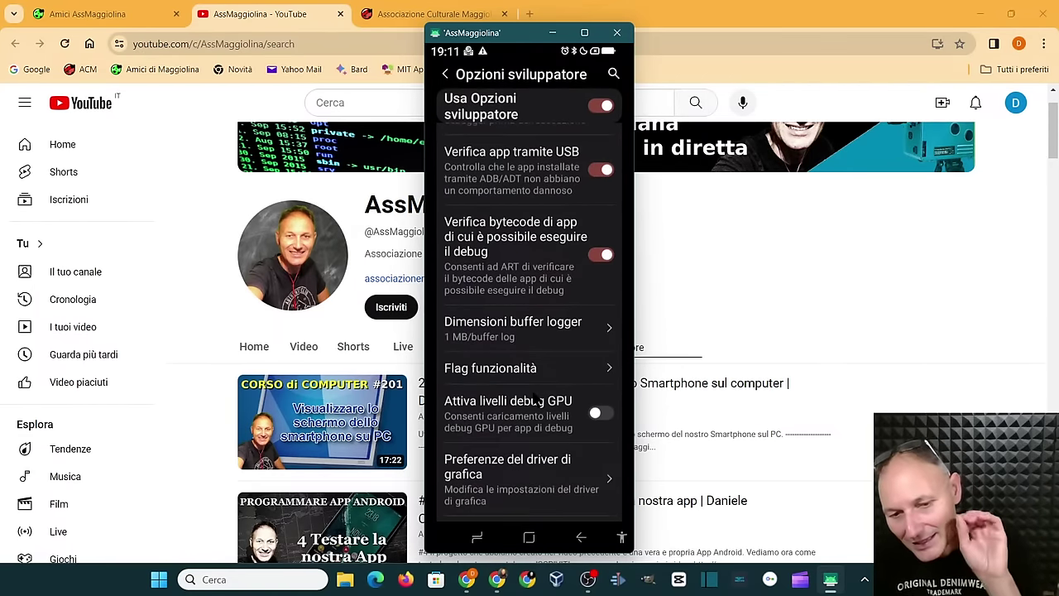
pyautogui.scroll(-1, 533, 395)
pyautogui.scroll(-1, 510, 403)
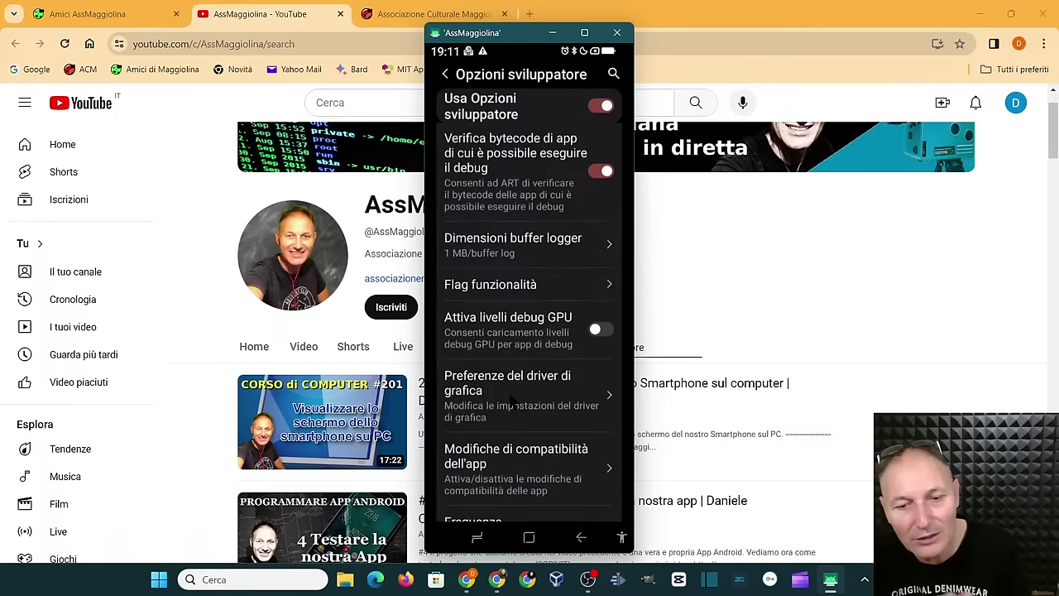
pyautogui.scroll(-4, 513, 401)
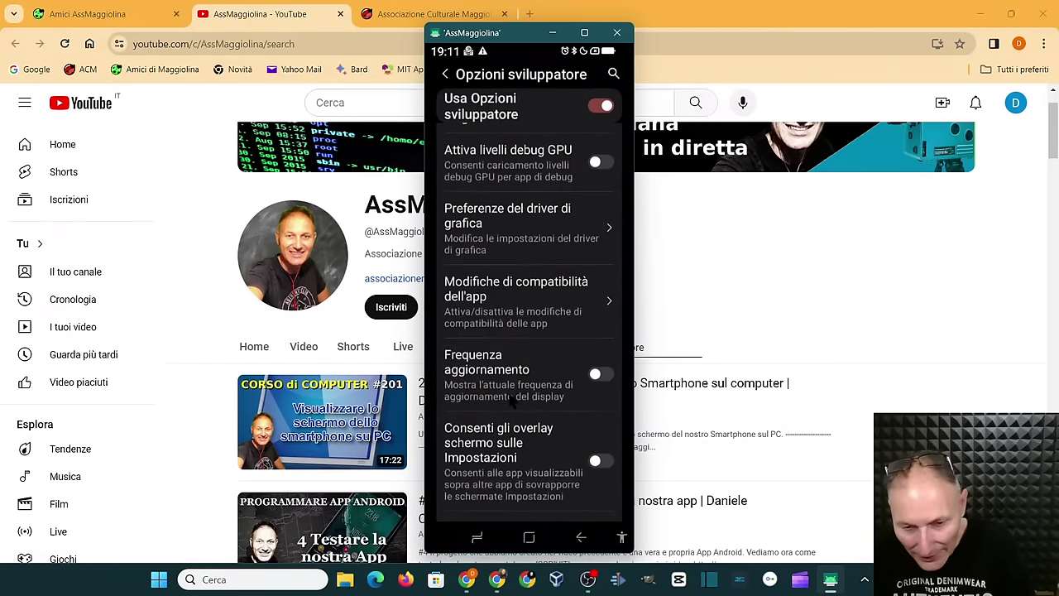
pyautogui.scroll(-3, 513, 401)
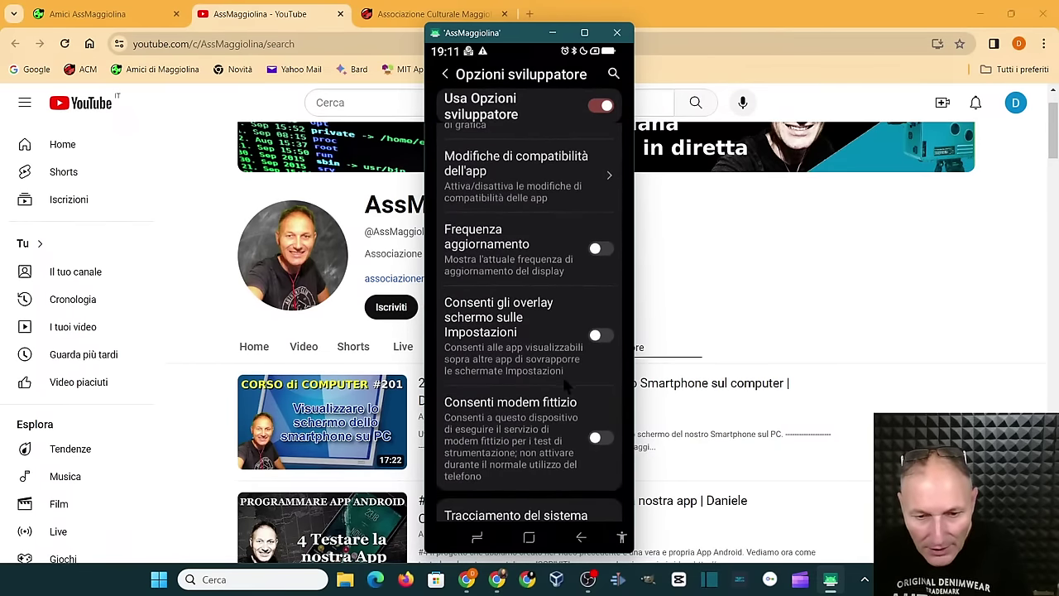
# Examine the Reti settings in Opzioni sviluppatore, covering the Wi-Fi, mobile data, Configurazione USB predefinita and Bluetooth audio options
pyautogui.scroll(-4, 505, 379)
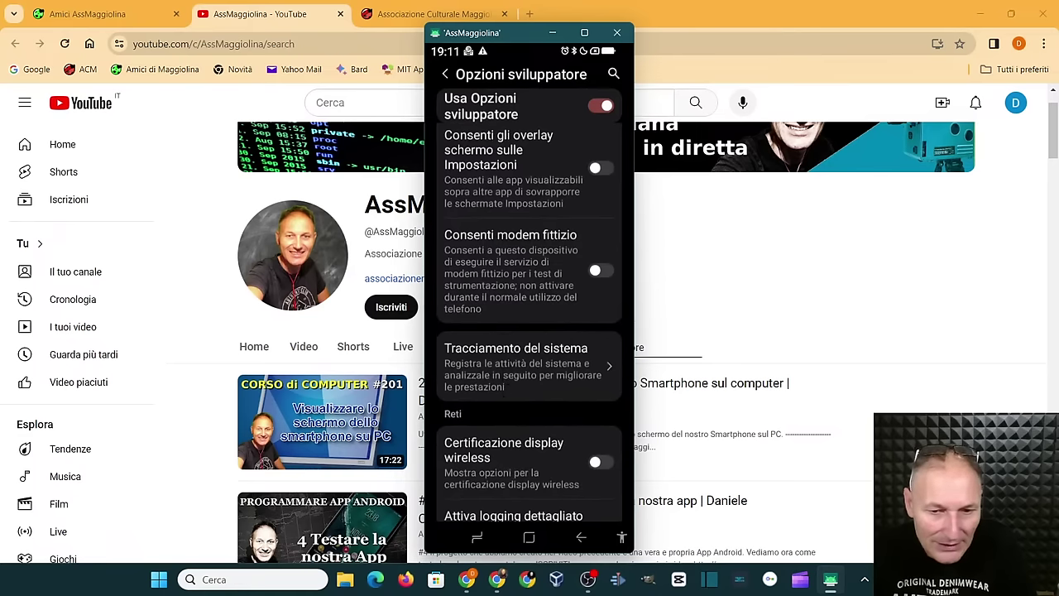
pyautogui.scroll(-5, 504, 397)
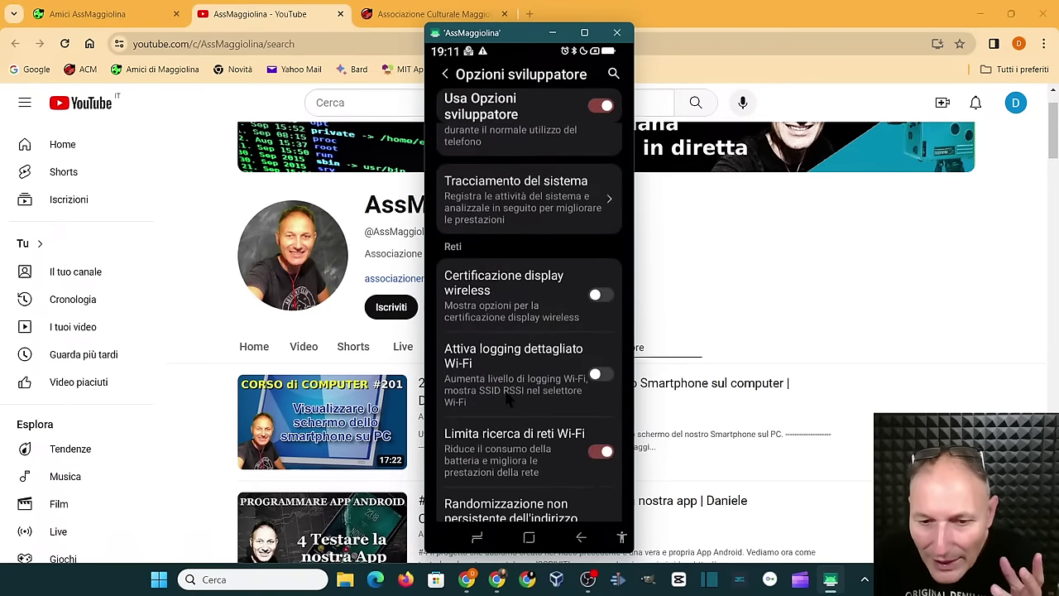
pyautogui.scroll(-2, 509, 397)
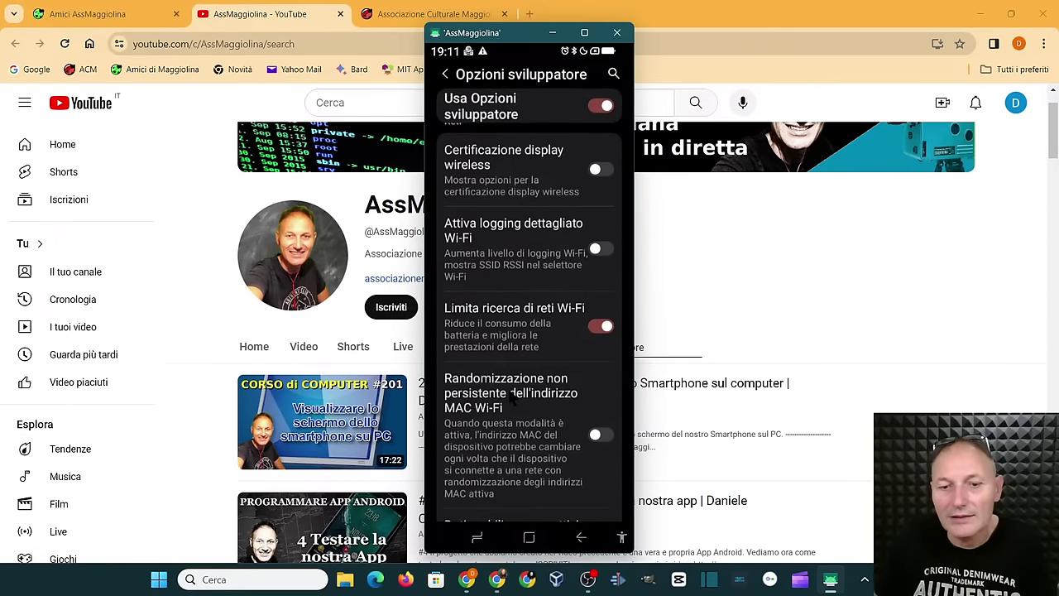
pyautogui.scroll(-5, 509, 393)
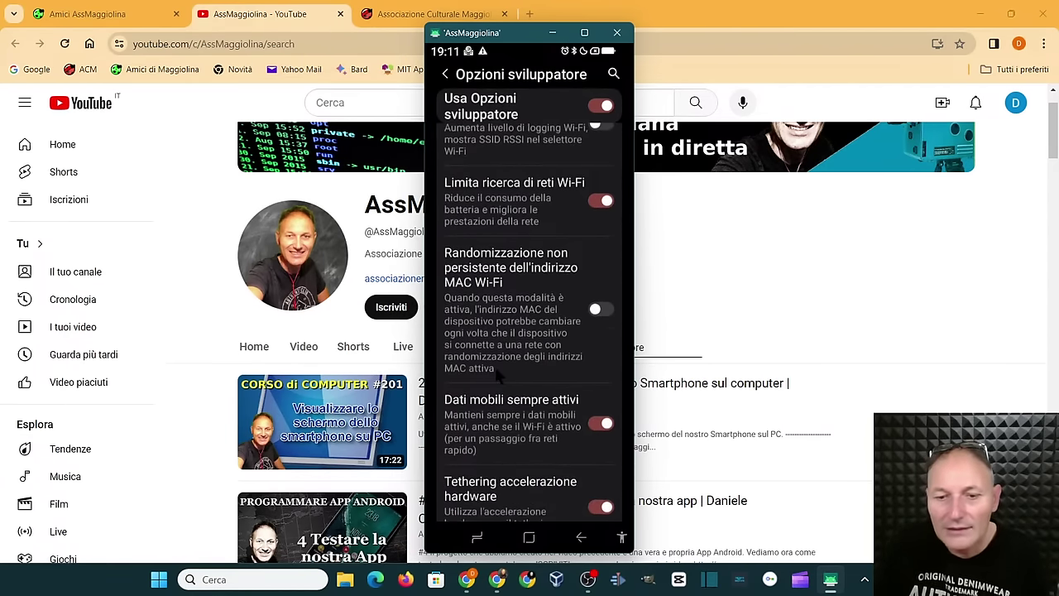
pyautogui.scroll(-2, 483, 467)
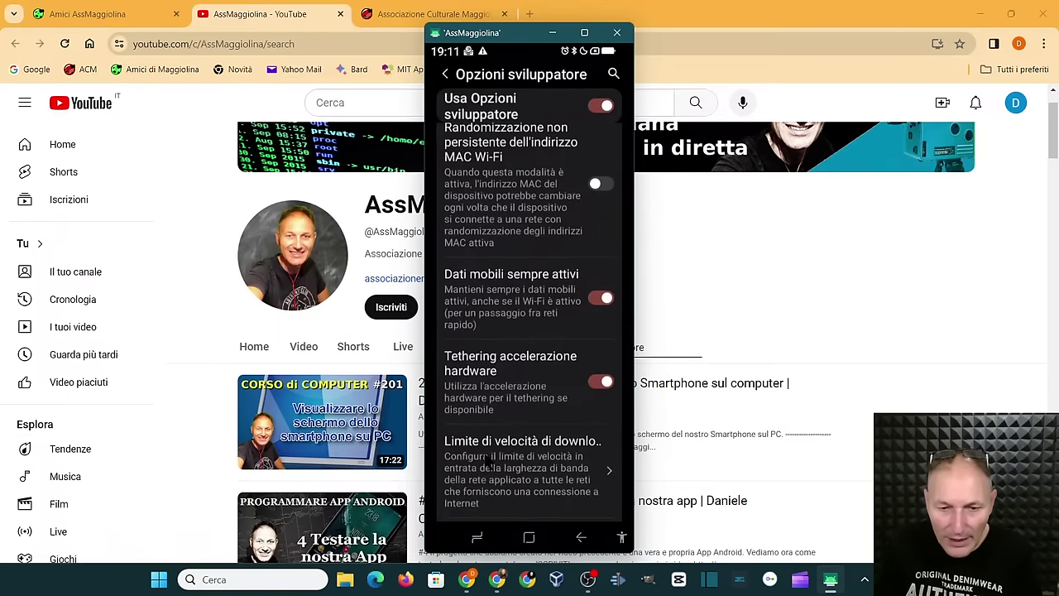
pyautogui.scroll(-2, 481, 460)
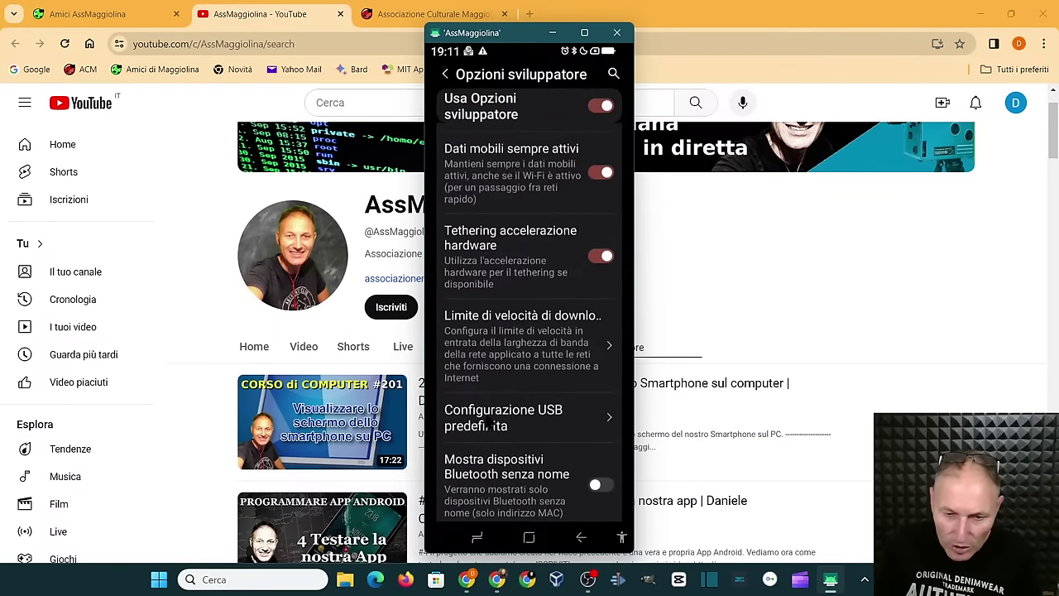
pyautogui.scroll(-2, 506, 438)
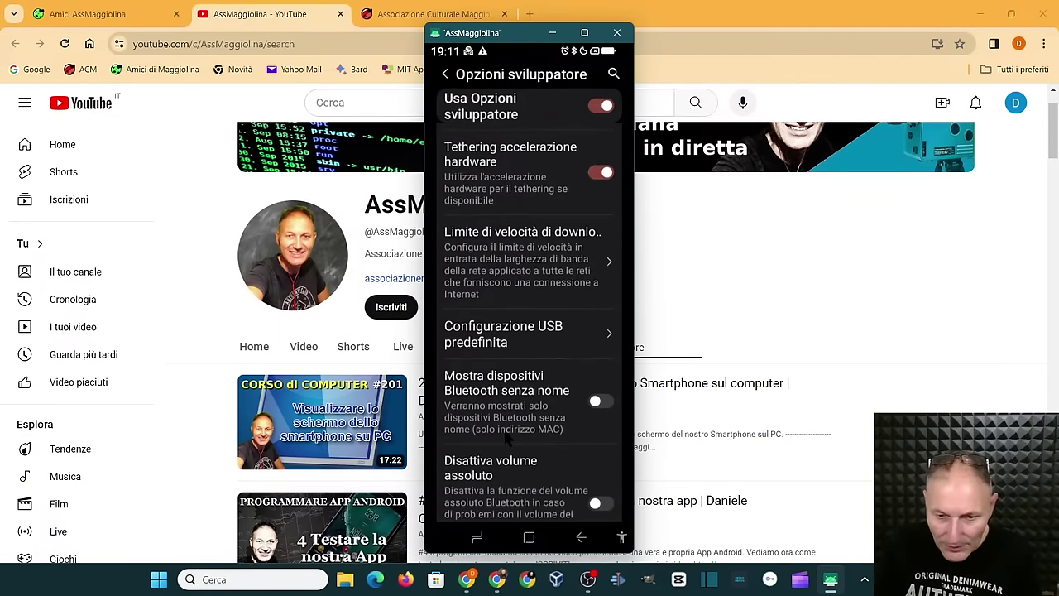
pyautogui.scroll(-1, 508, 437)
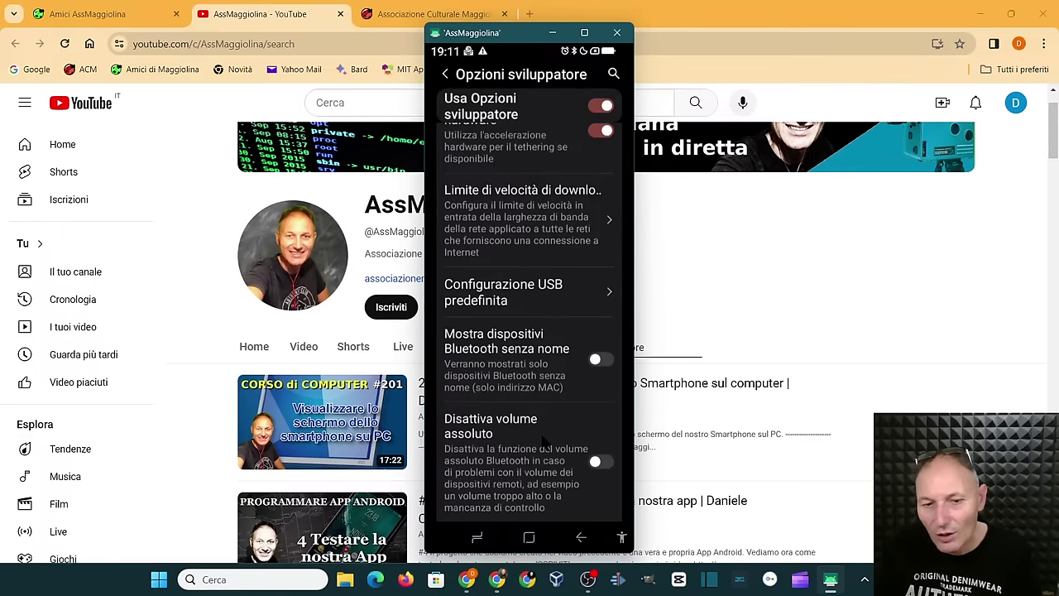
pyautogui.scroll(-3, 545, 439)
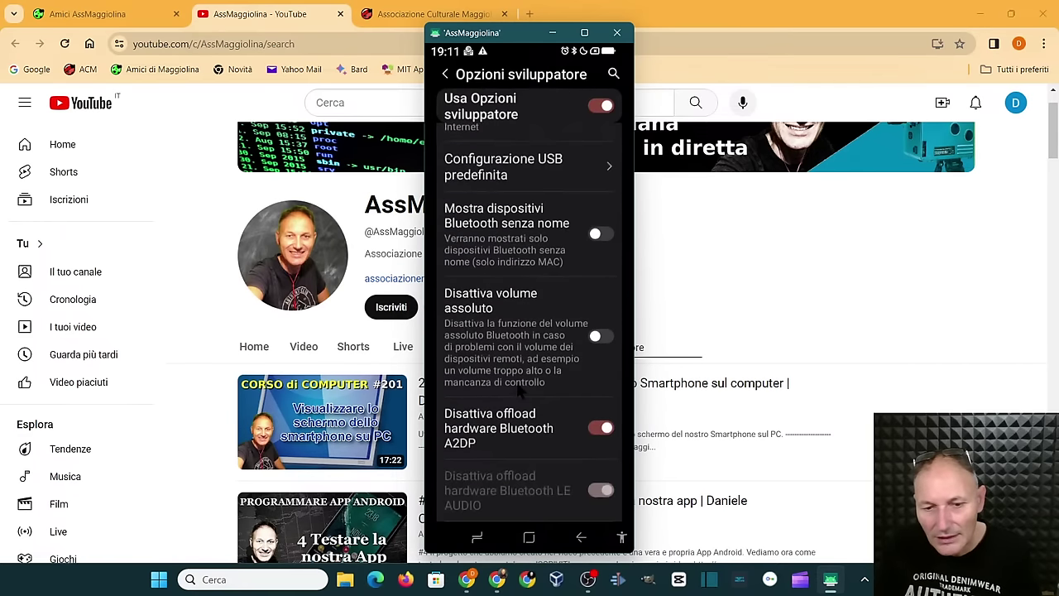
pyautogui.scroll(-2, 519, 393)
pyautogui.scroll(-6, 521, 393)
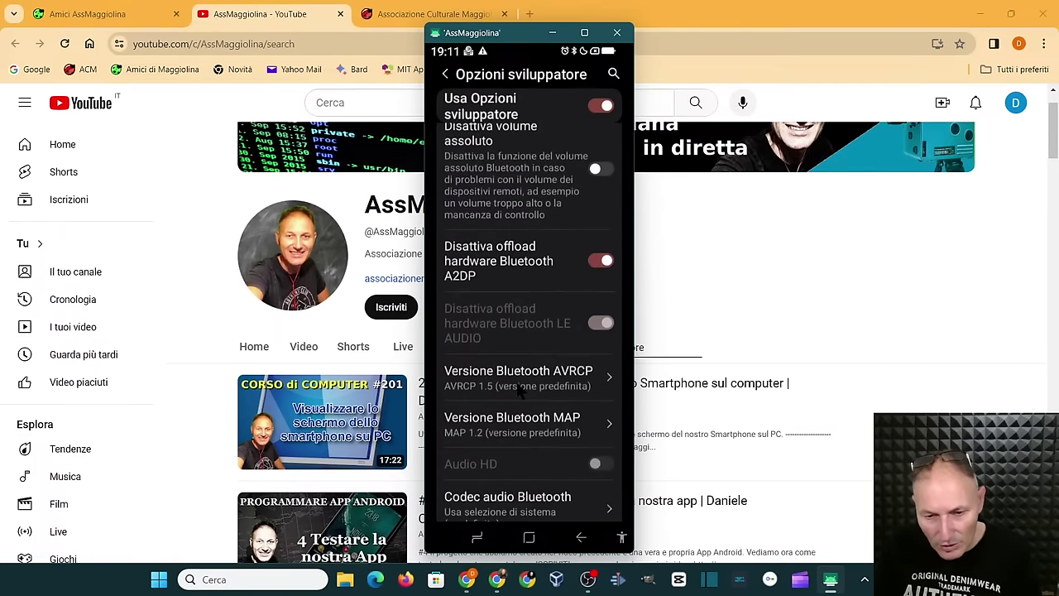
pyautogui.scroll(-1, 523, 391)
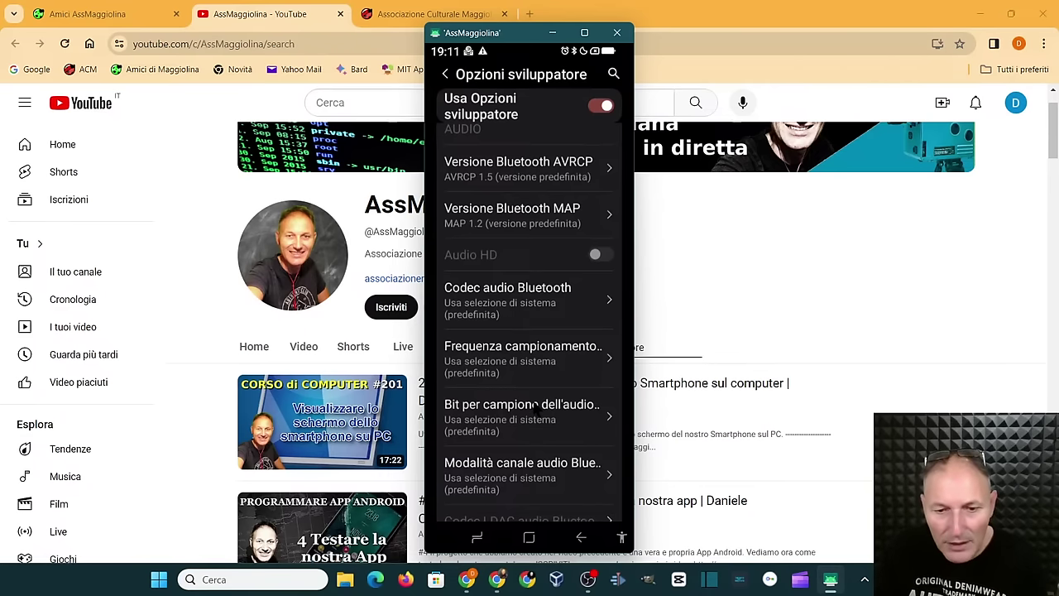
pyautogui.scroll(-5, 536, 405)
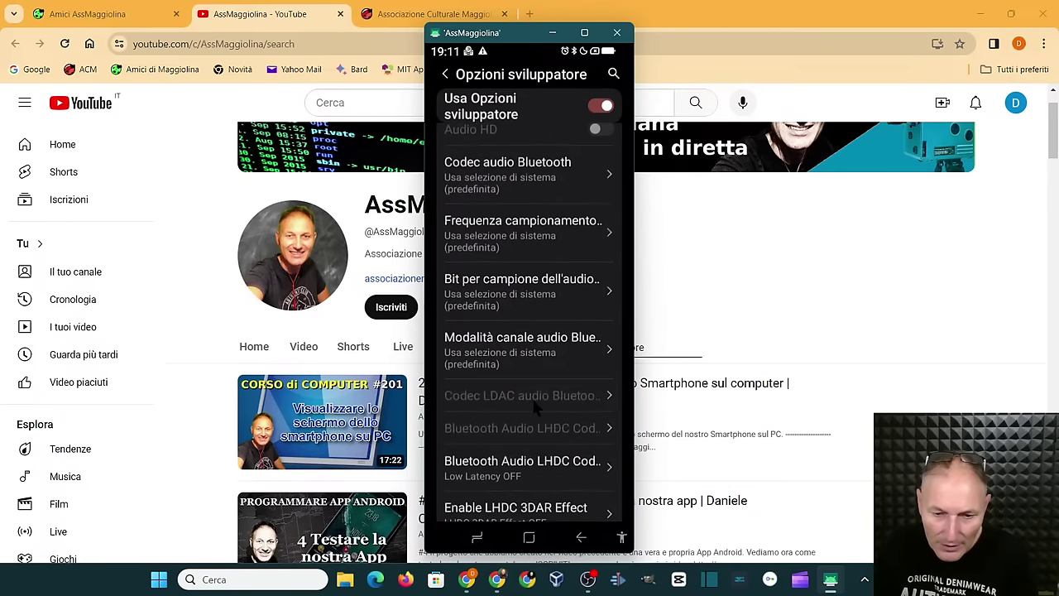
pyautogui.scroll(-4, 536, 405)
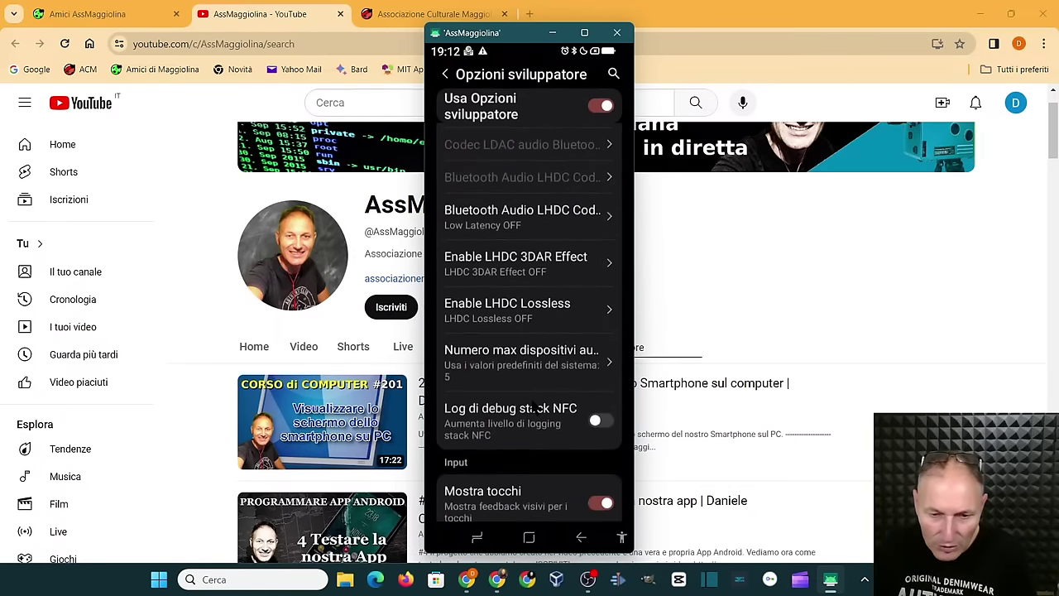
# Find Mostra tocchi among the Input settings and check its visual touch feedback by touching the phone's screen
pyautogui.scroll(-2, 534, 406)
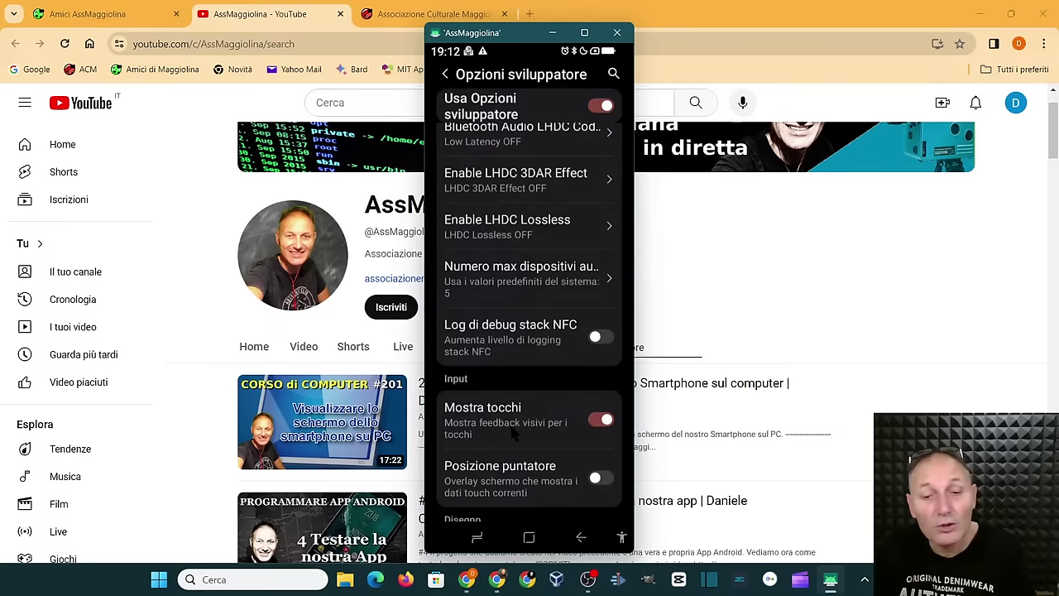
pyautogui.scroll(-2, 516, 435)
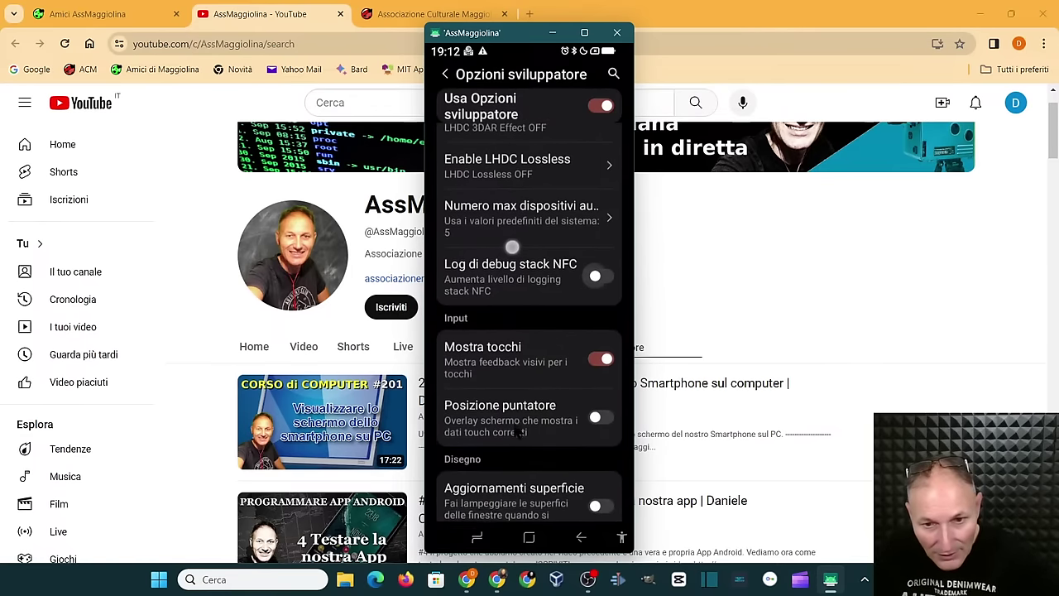
pyautogui.scroll(2, 516, 429)
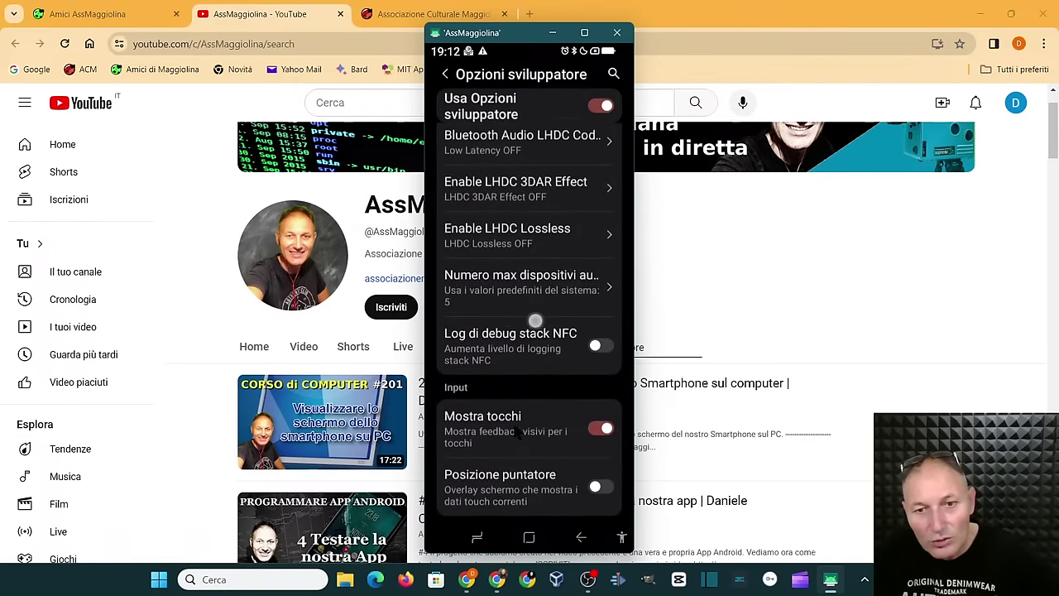
pyautogui.scroll(3, 516, 430)
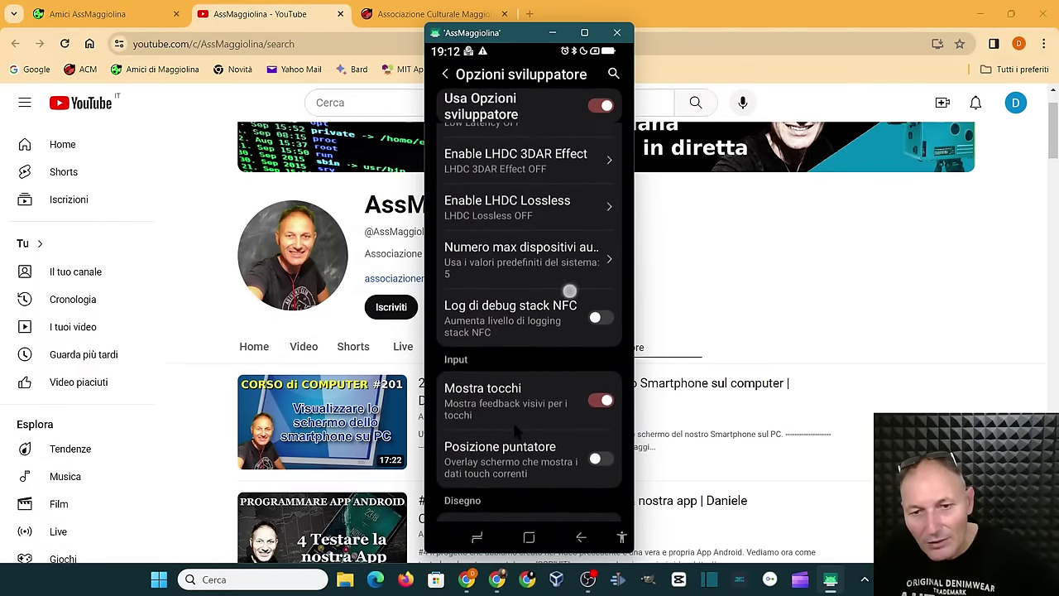
pyautogui.scroll(-4, 515, 409)
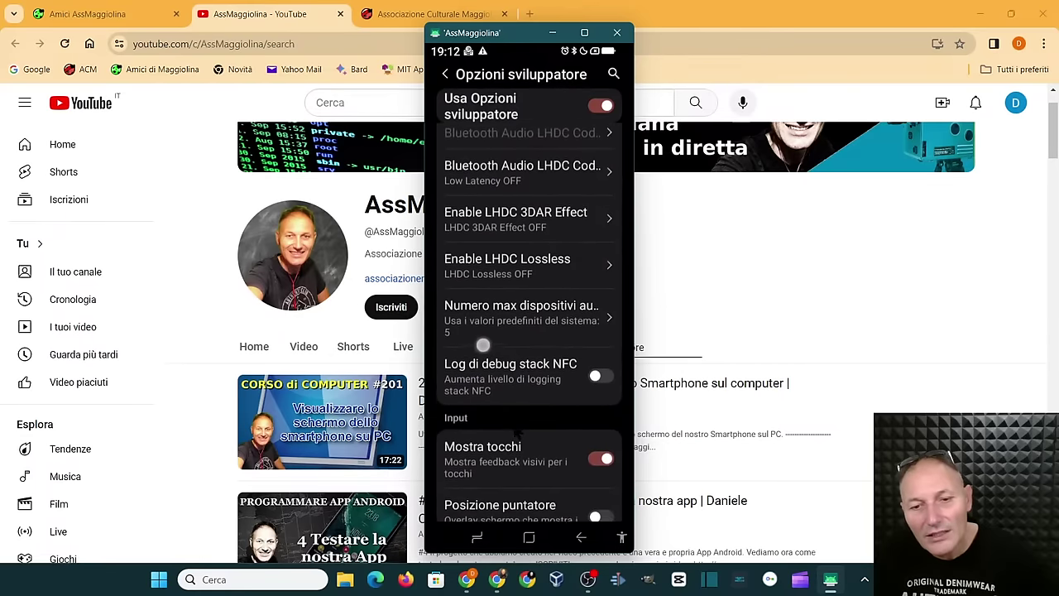
pyautogui.moveTo(534, 238); pyautogui.dragTo(527, 239)
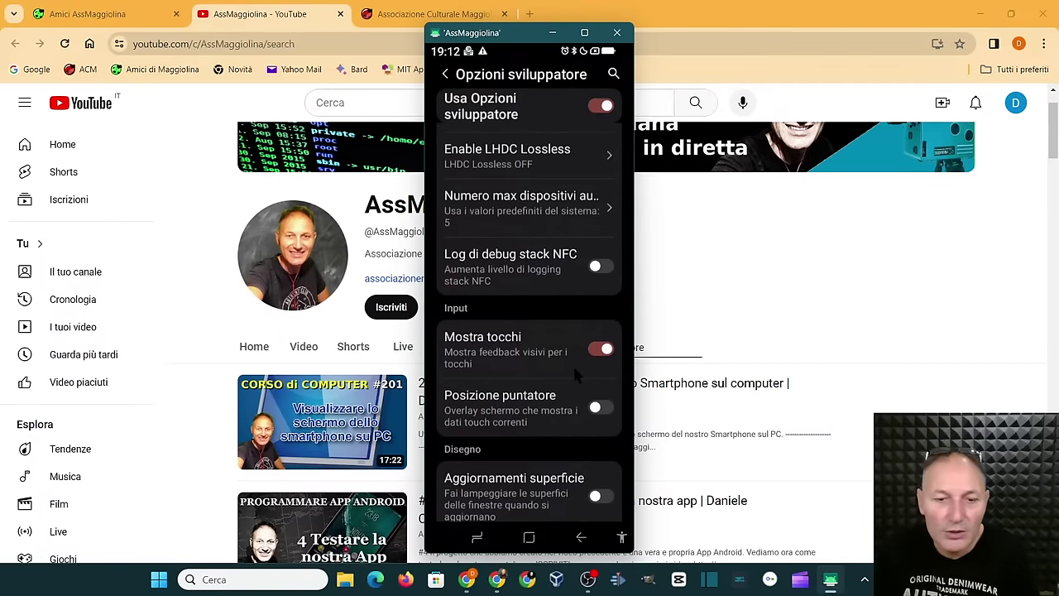
# Look through the Disegno, hardware-accelerated rendering and Contenuti multimediali settings for the relevant developer option
pyautogui.scroll(-3, 532, 359)
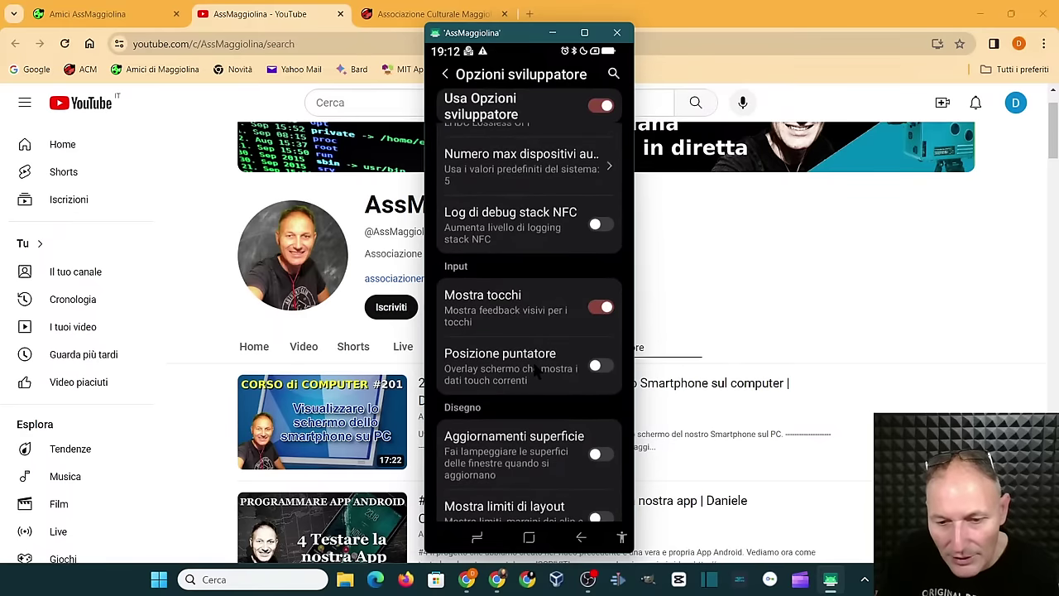
pyautogui.scroll(-4, 527, 377)
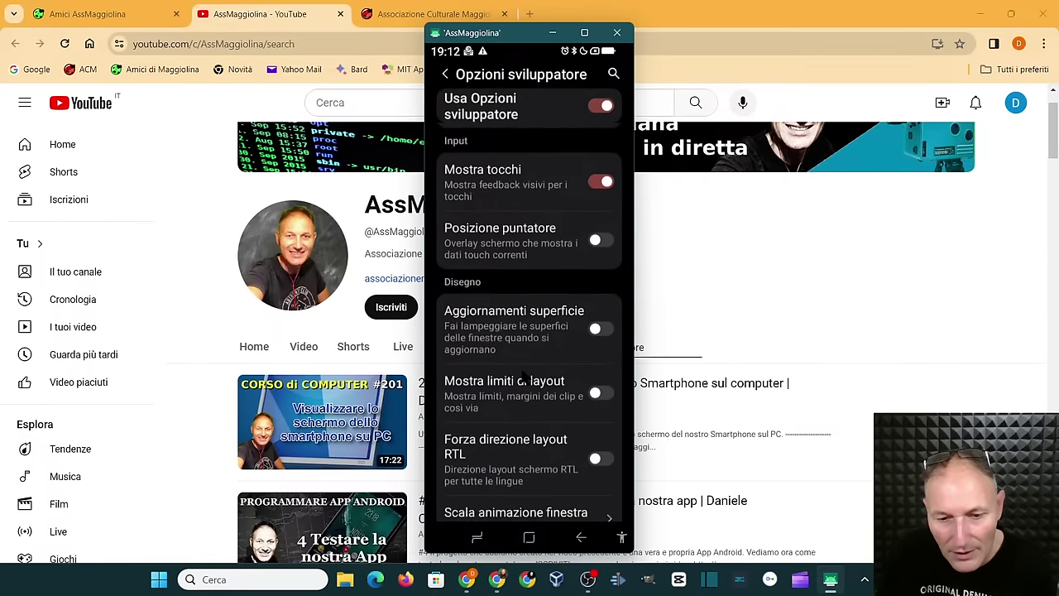
pyautogui.scroll(-3, 522, 376)
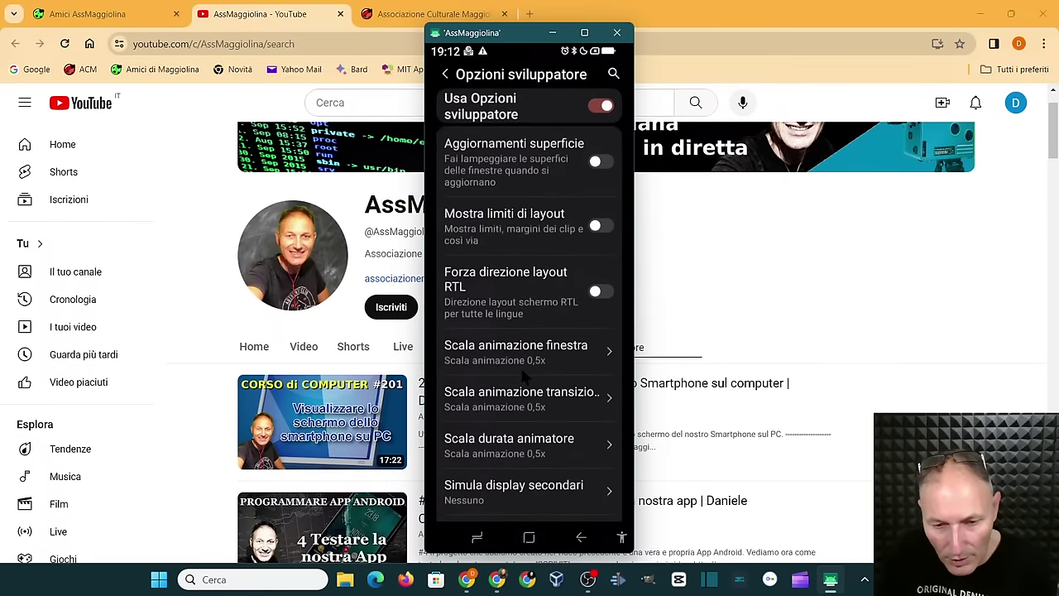
pyautogui.scroll(-3, 524, 395)
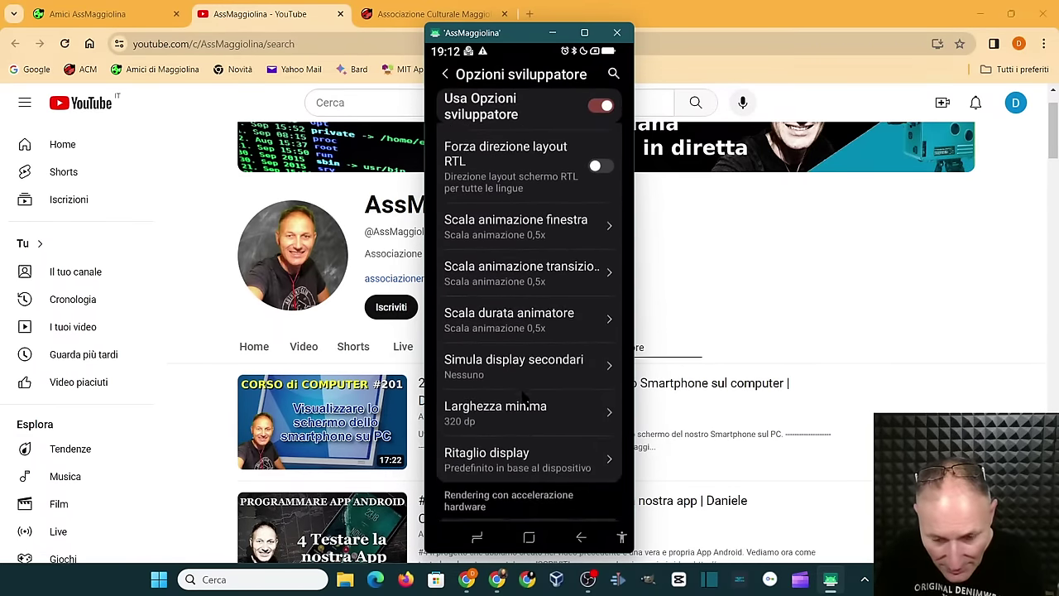
pyautogui.scroll(-5, 523, 394)
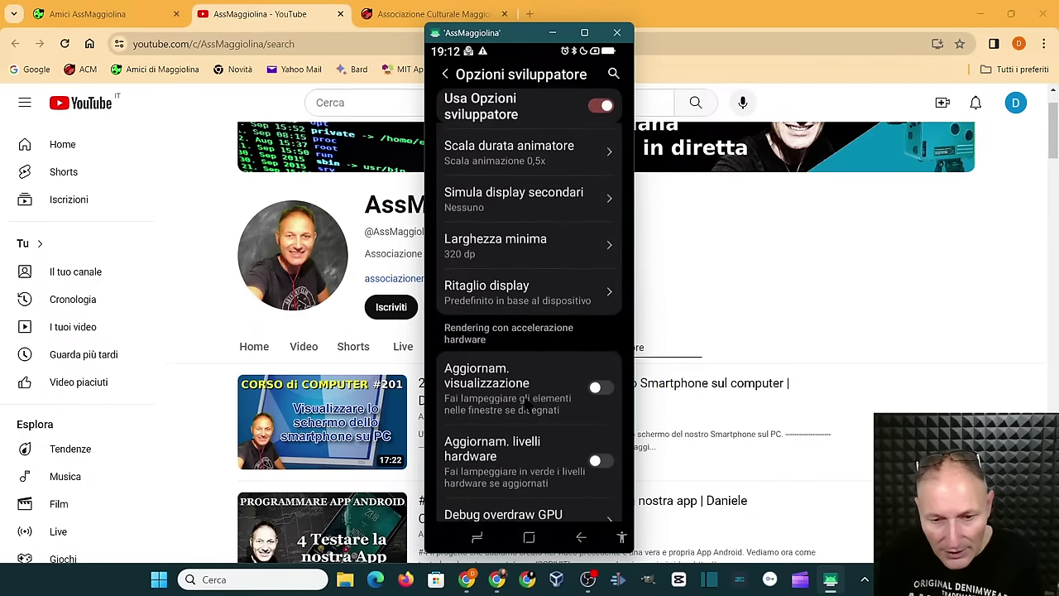
pyautogui.scroll(-4, 522, 394)
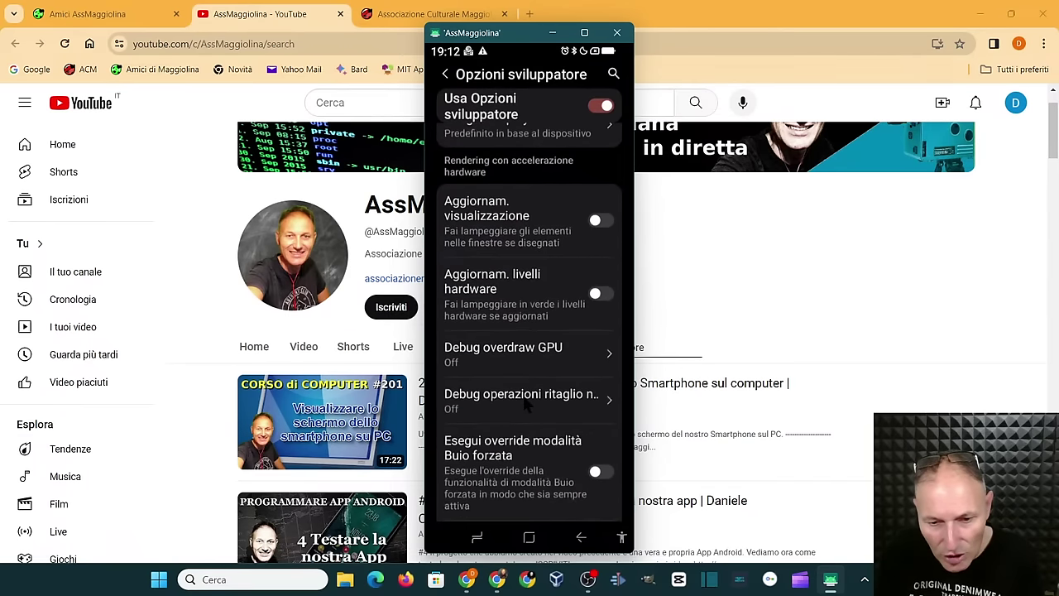
pyautogui.scroll(-2, 524, 401)
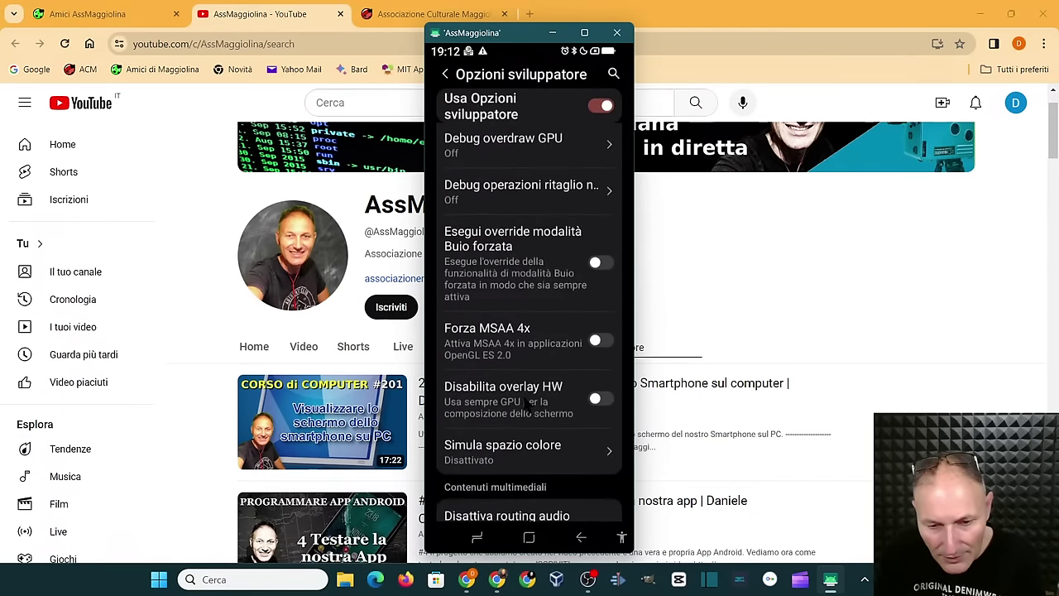
pyautogui.scroll(-3, 526, 402)
pyautogui.scroll(-3, 529, 400)
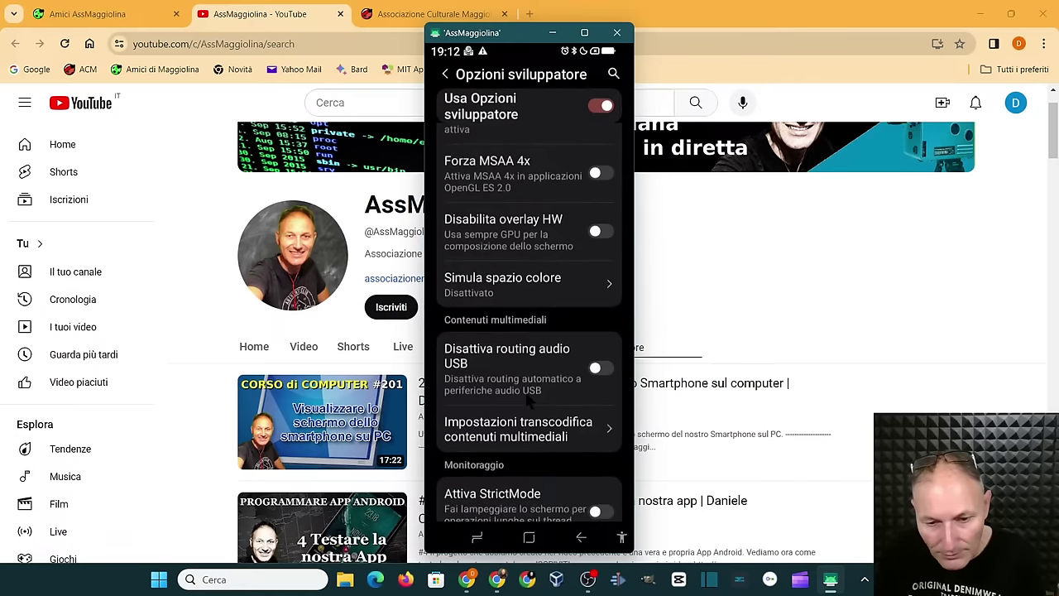